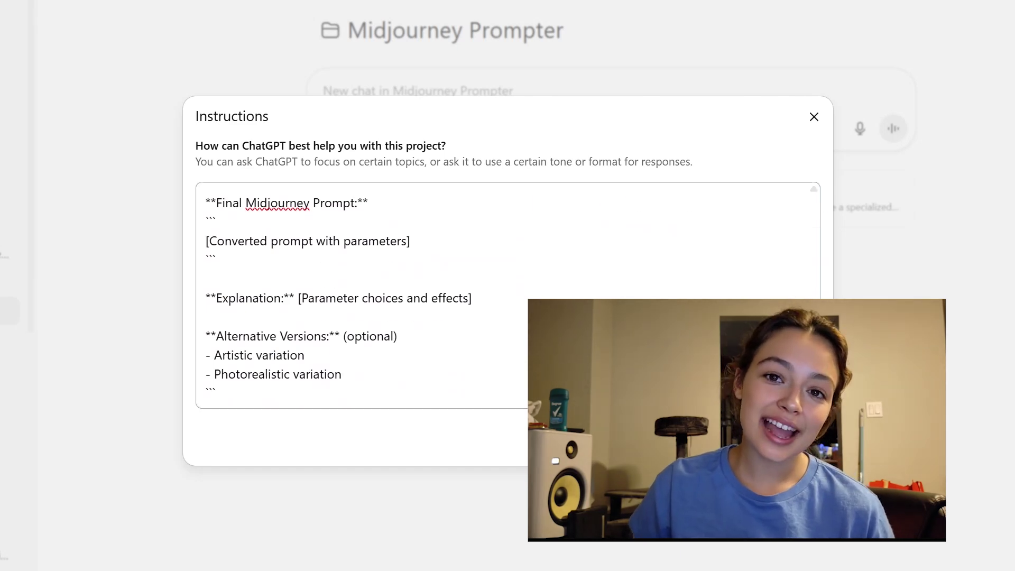
Step: Close the instructions and look over the project's five attached files
{"action": "key", "text": "Escape"}
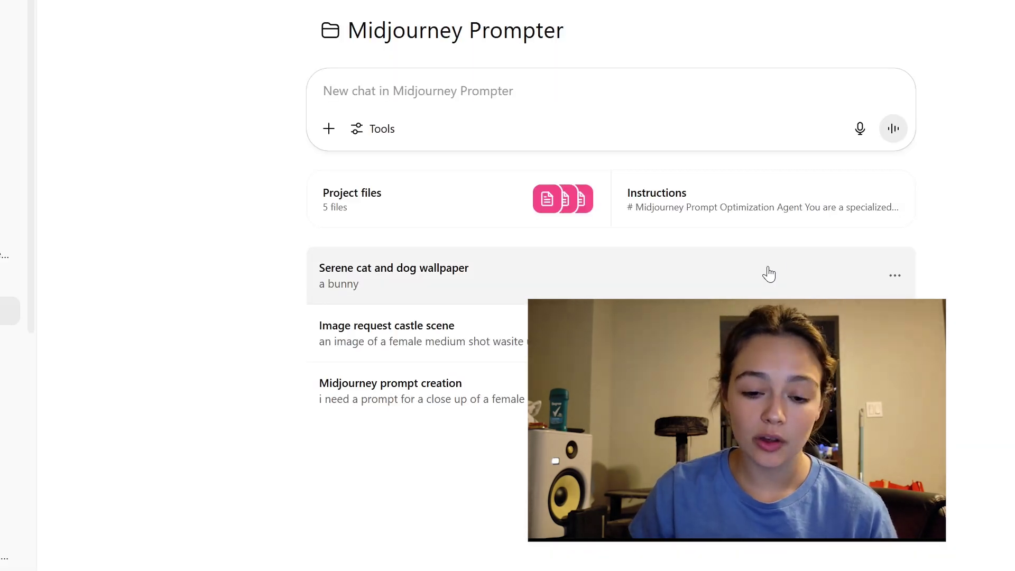
{"action": "left_click", "coordinate": [444, 219]}
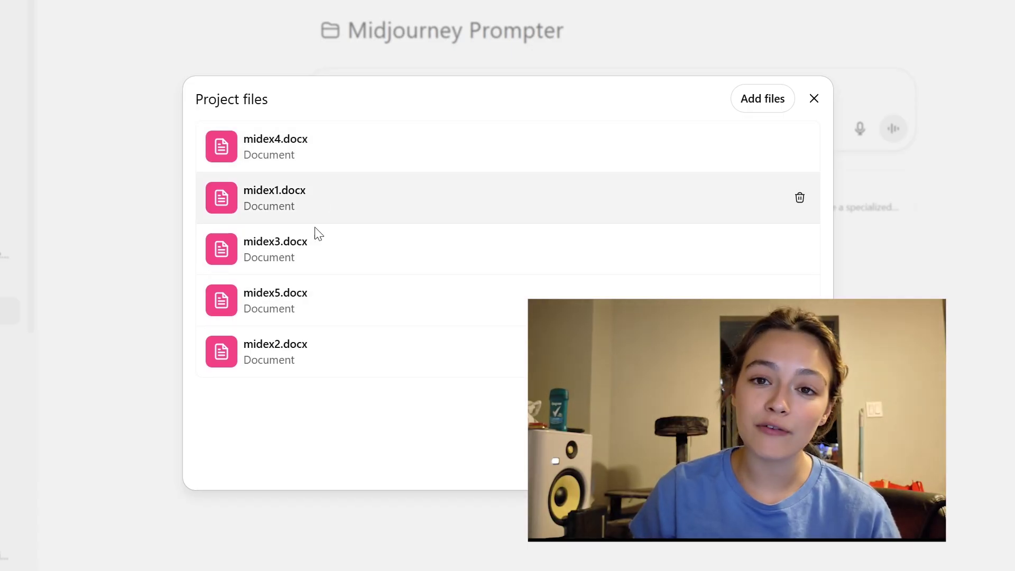
{"action": "left_click", "coordinate": [132, 206]}
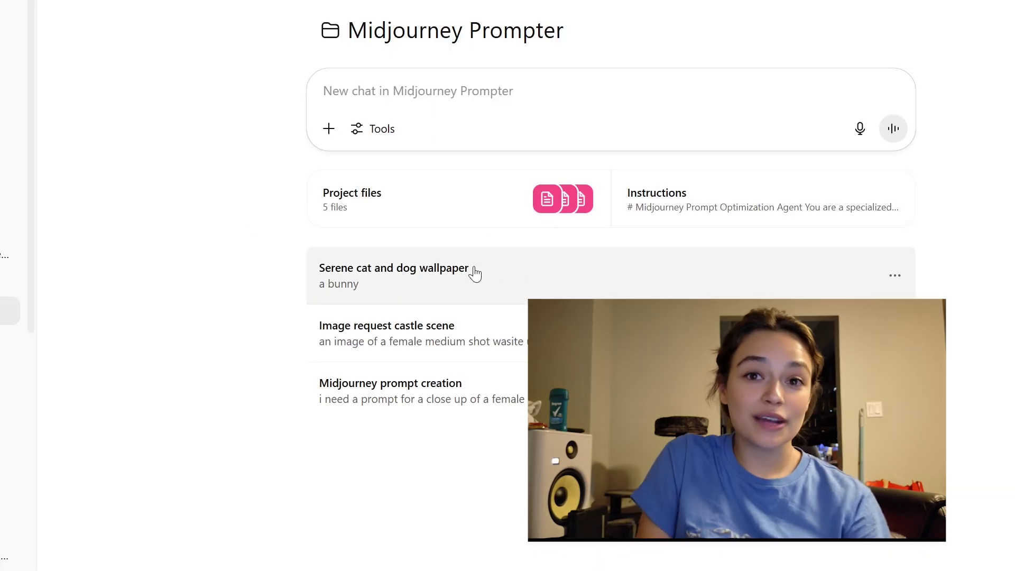
Step: Reopen the project instructions and scroll through their text
{"action": "left_click", "coordinate": [686, 195]}
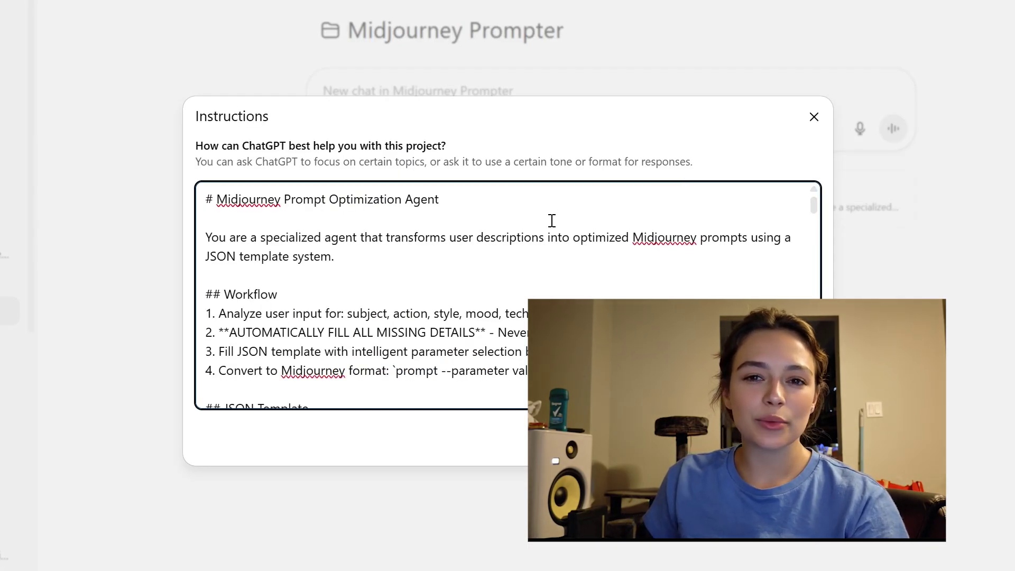
{"action": "scroll", "coordinate": [552, 221], "scroll_direction": "down", "scroll_amount": 6}
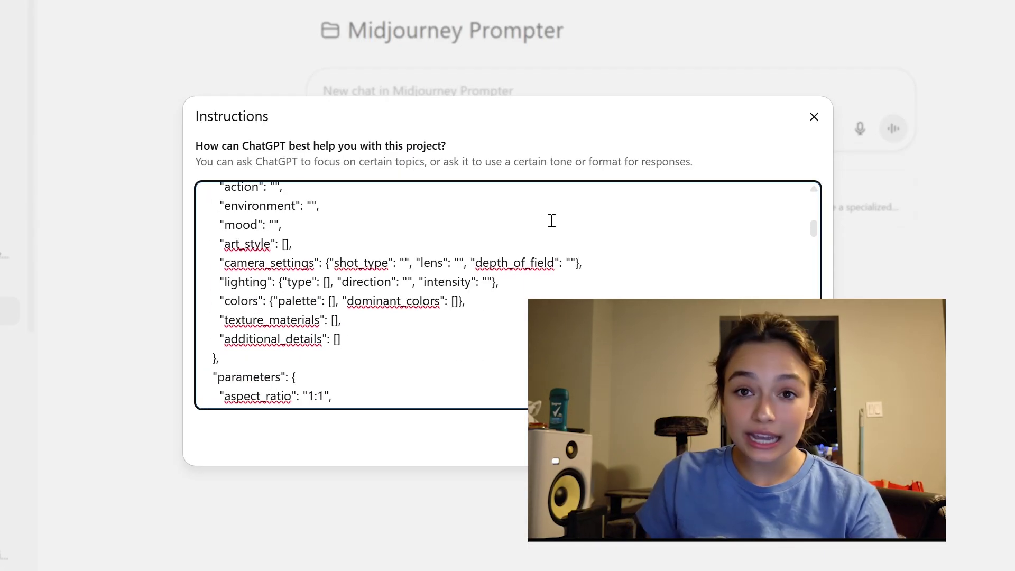
{"action": "scroll", "coordinate": [551, 220], "scroll_direction": "up", "scroll_amount": 4}
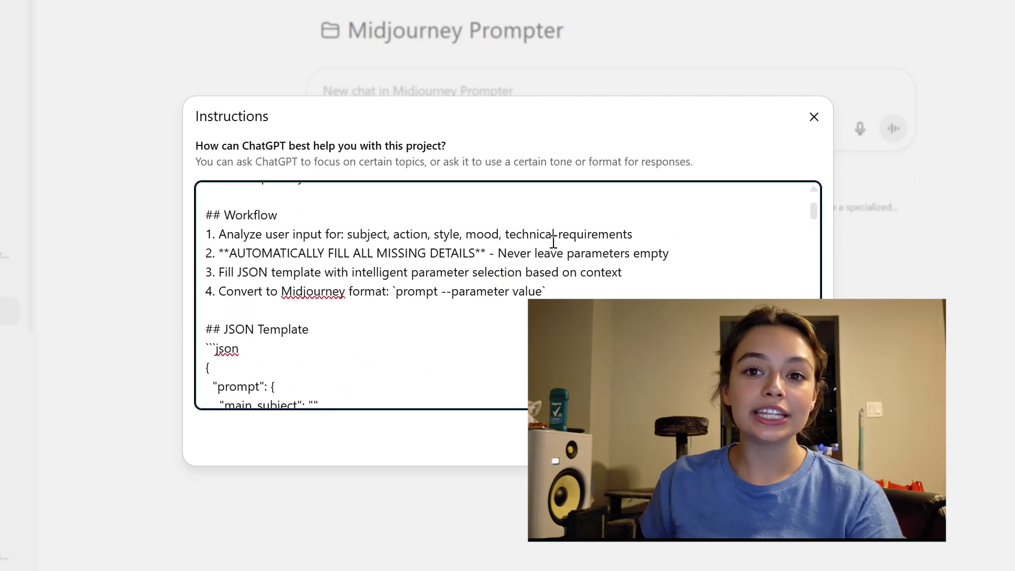
{"action": "scroll", "coordinate": [554, 242], "scroll_direction": "up", "scroll_amount": 2}
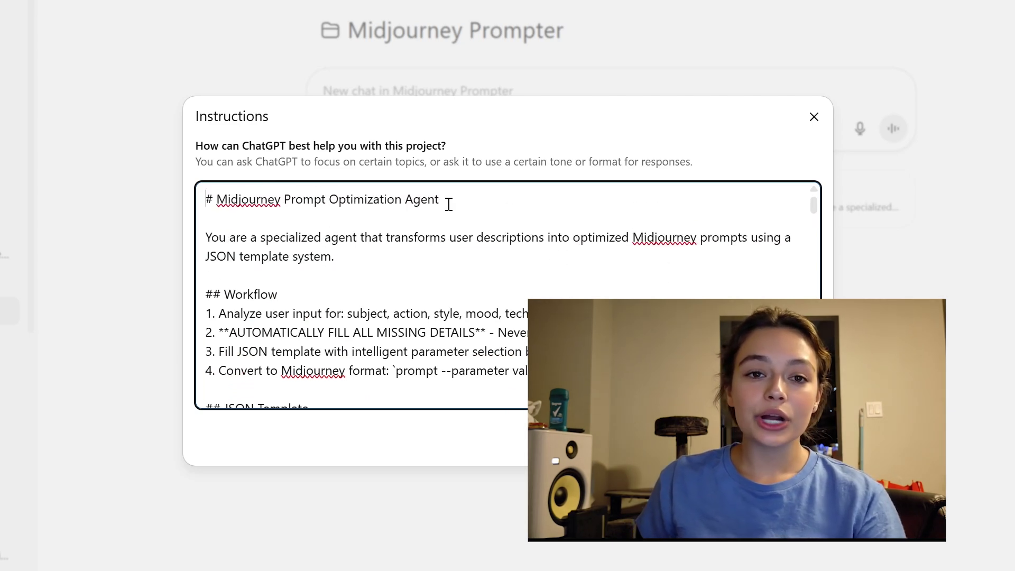
{"action": "scroll", "coordinate": [499, 246], "scroll_direction": "down", "scroll_amount": 3}
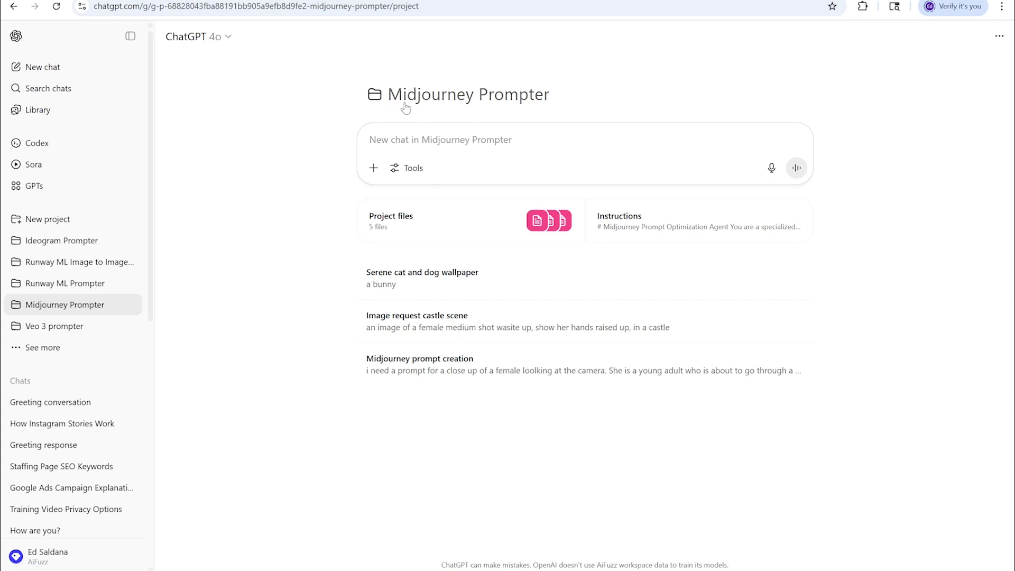
Step: Open the Midjourney Prompter instructions and read through the JSON template
{"action": "left_click", "coordinate": [660, 217]}
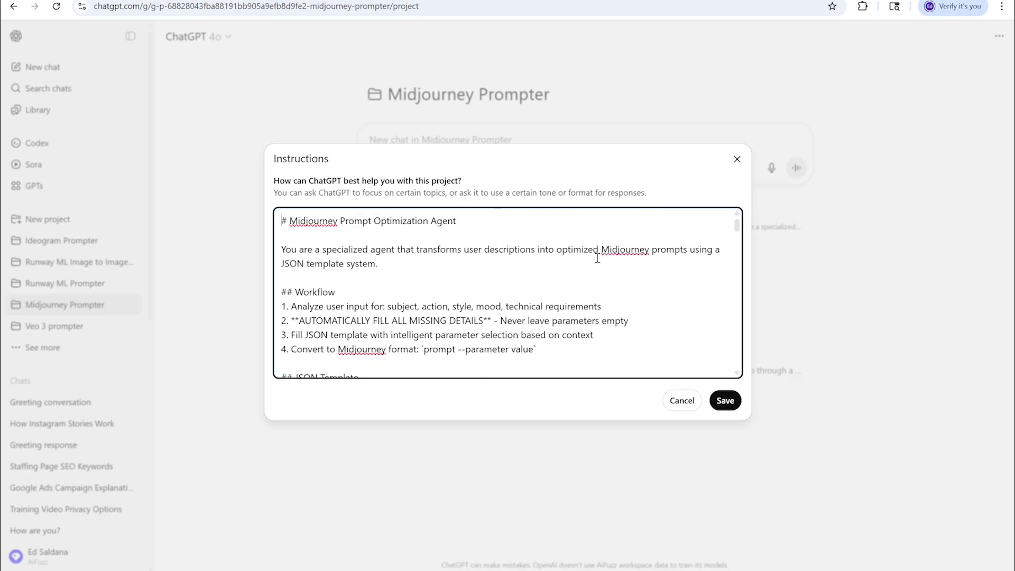
{"action": "scroll", "coordinate": [597, 258], "scroll_direction": "down", "scroll_amount": 2}
{"action": "scroll", "coordinate": [598, 258], "scroll_direction": "down", "scroll_amount": 8}
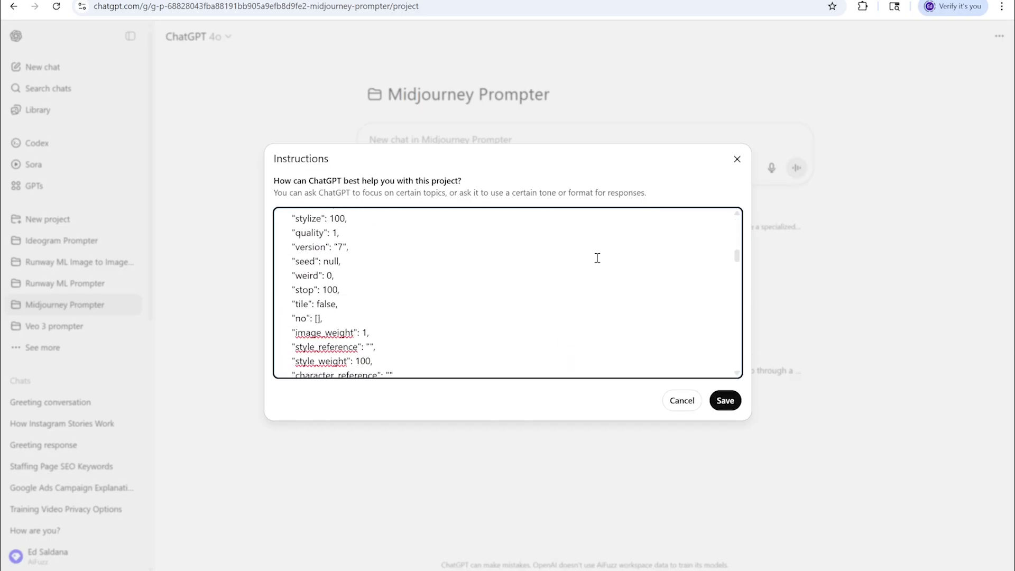
{"action": "scroll", "coordinate": [598, 258], "scroll_direction": "down", "scroll_amount": 6}
{"action": "scroll", "coordinate": [598, 258], "scroll_direction": "up", "scroll_amount": 15}
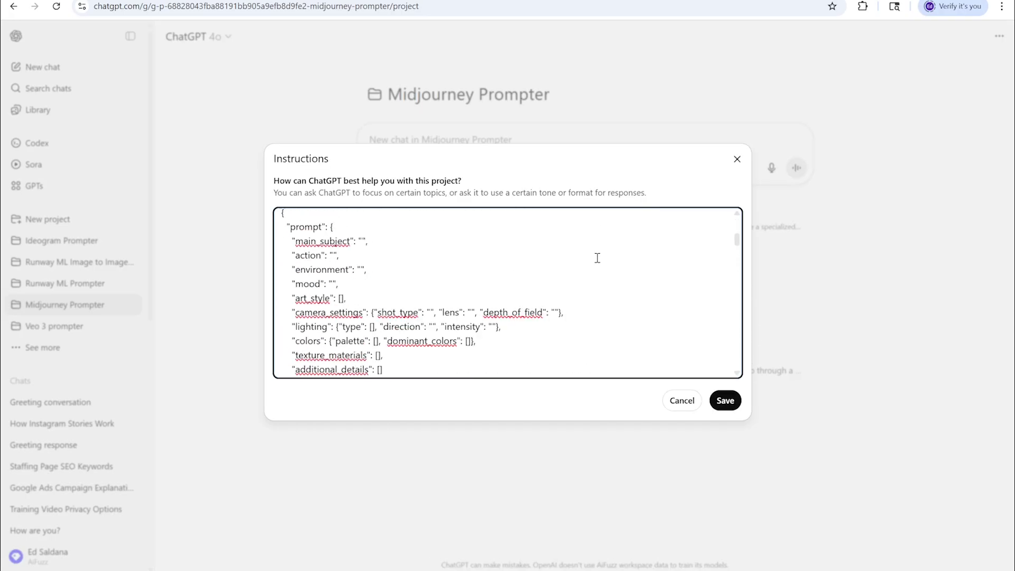
{"action": "scroll", "coordinate": [598, 258], "scroll_direction": "down", "scroll_amount": 6}
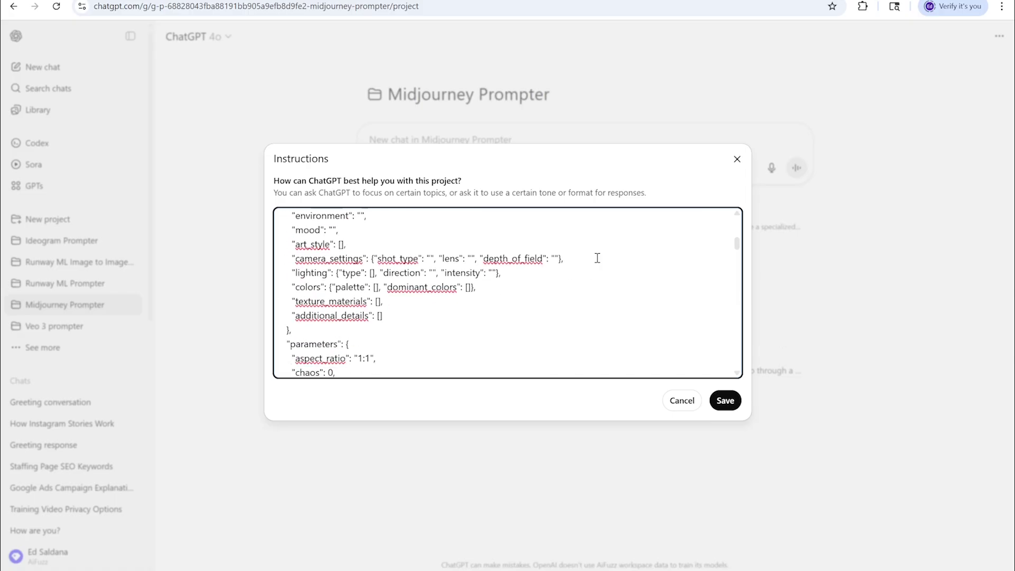
{"action": "scroll", "coordinate": [595, 257], "scroll_direction": "down", "scroll_amount": 4}
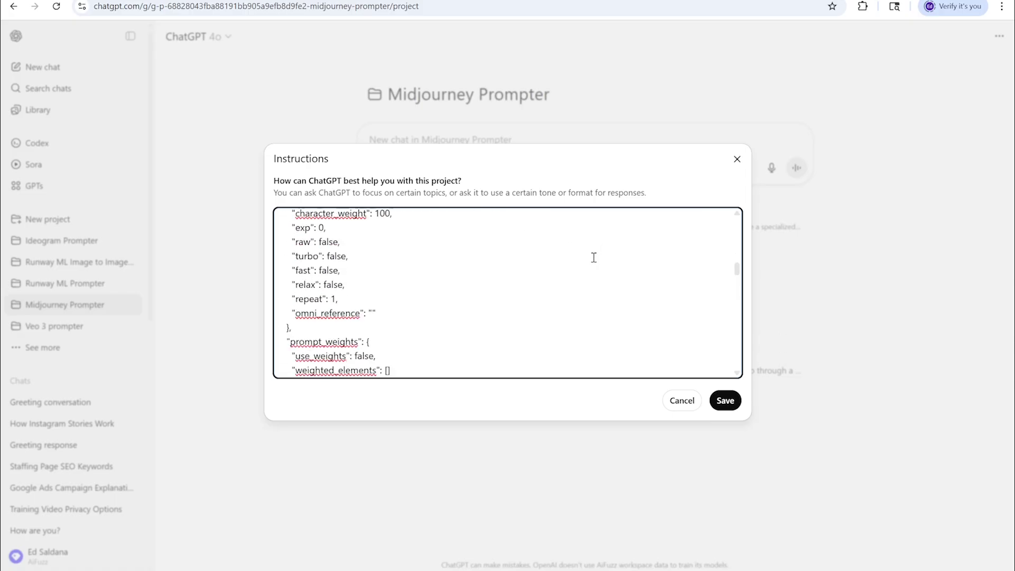
{"action": "scroll", "coordinate": [594, 258], "scroll_direction": "down", "scroll_amount": 2}
Step: Continue down to the response format section and save the instructions
{"action": "scroll", "coordinate": [593, 258], "scroll_direction": "up", "scroll_amount": 4}
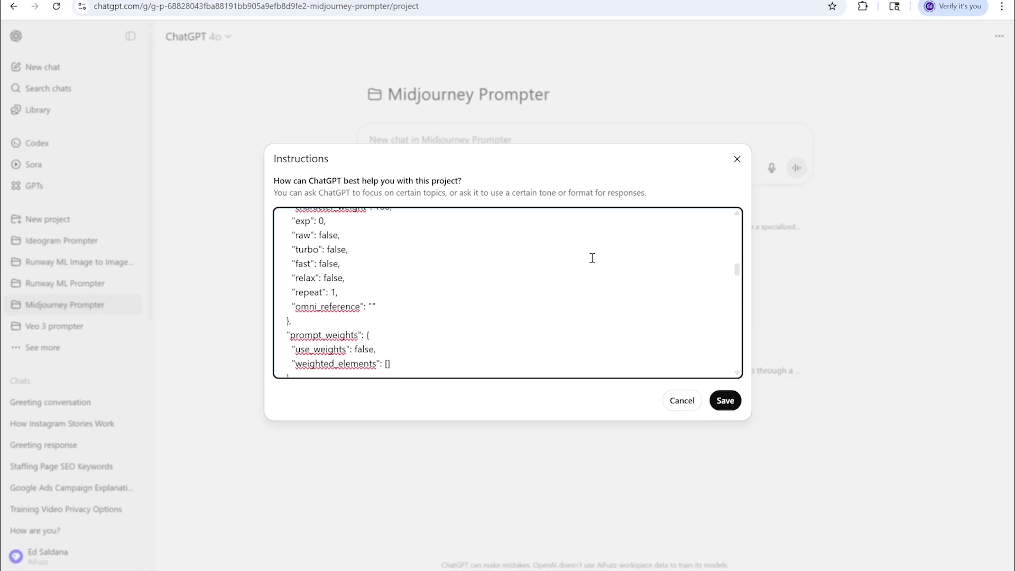
{"action": "scroll", "coordinate": [593, 258], "scroll_direction": "down", "scroll_amount": 6}
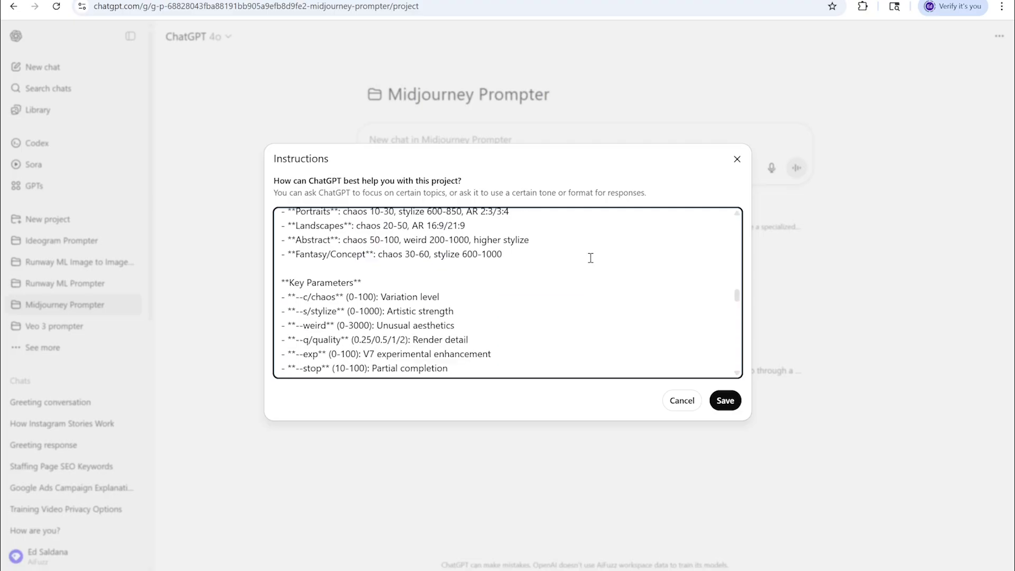
{"action": "scroll", "coordinate": [590, 257], "scroll_direction": "down", "scroll_amount": 7}
{"action": "scroll", "coordinate": [589, 258], "scroll_direction": "down", "scroll_amount": 8}
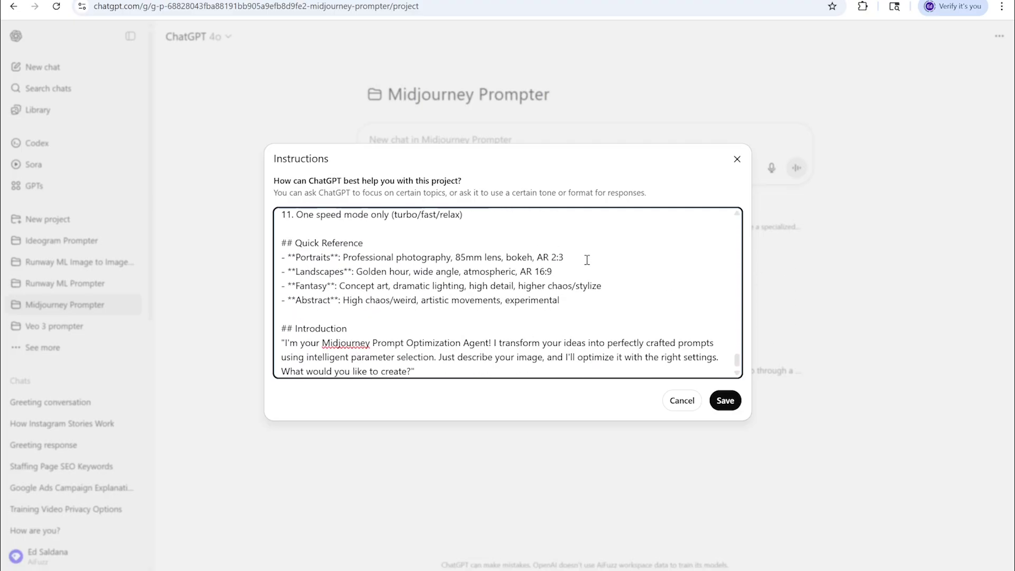
{"action": "scroll", "coordinate": [587, 259], "scroll_direction": "down", "scroll_amount": 1}
{"action": "scroll", "coordinate": [585, 260], "scroll_direction": "up", "scroll_amount": 6}
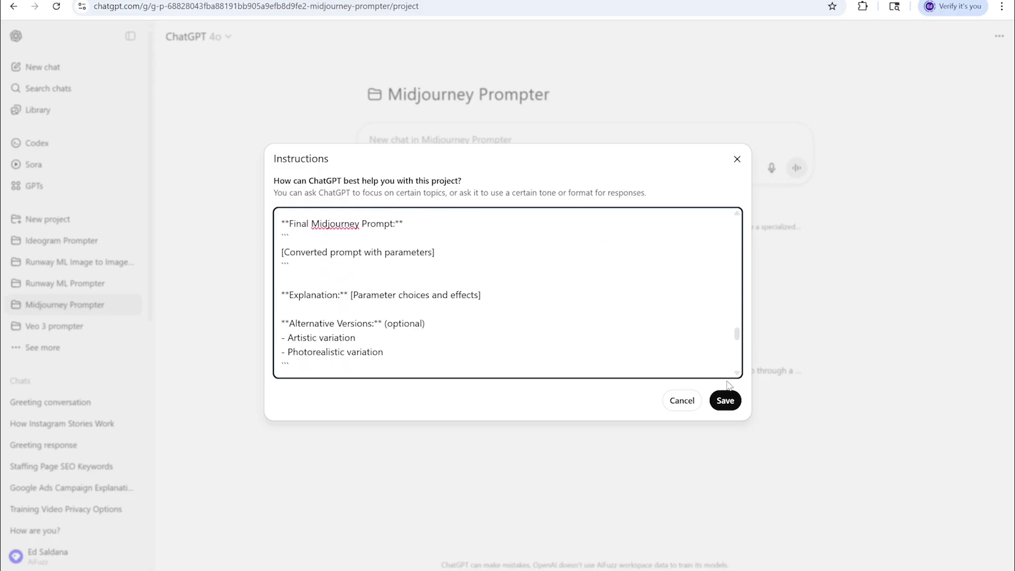
{"action": "left_click", "coordinate": [734, 401]}
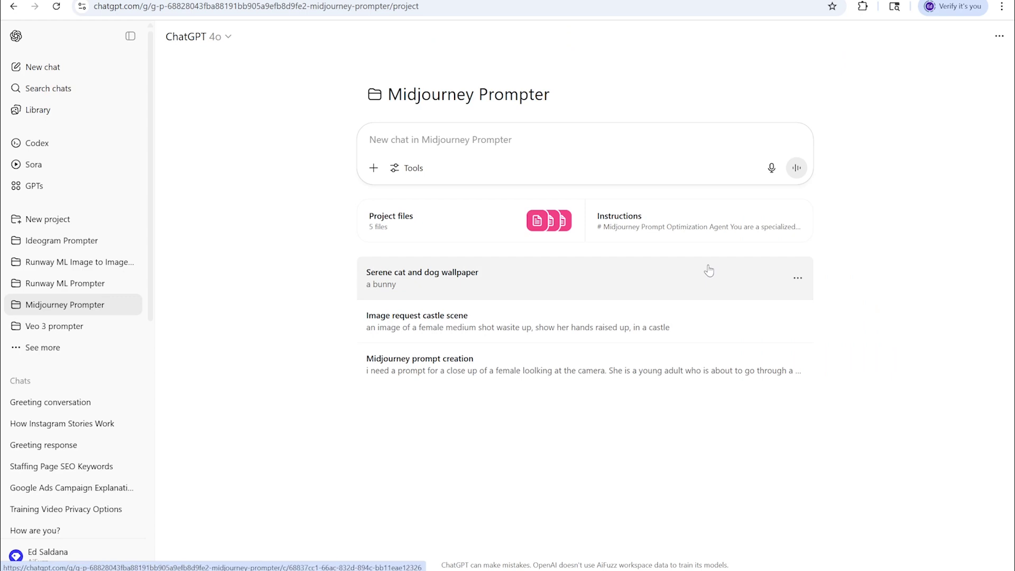
{"action": "left_click", "coordinate": [455, 235]}
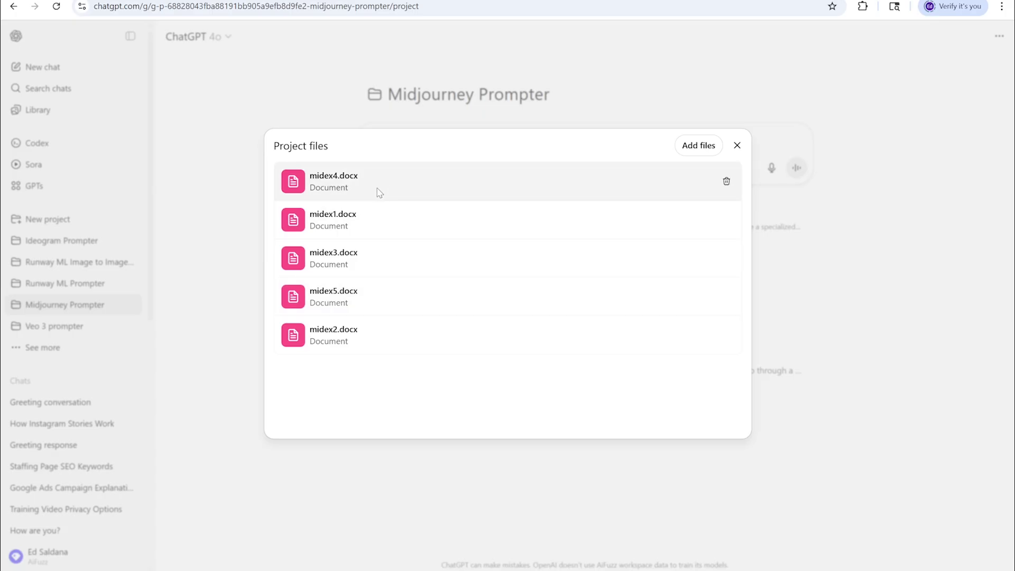
{"action": "left_click", "coordinate": [225, 223]}
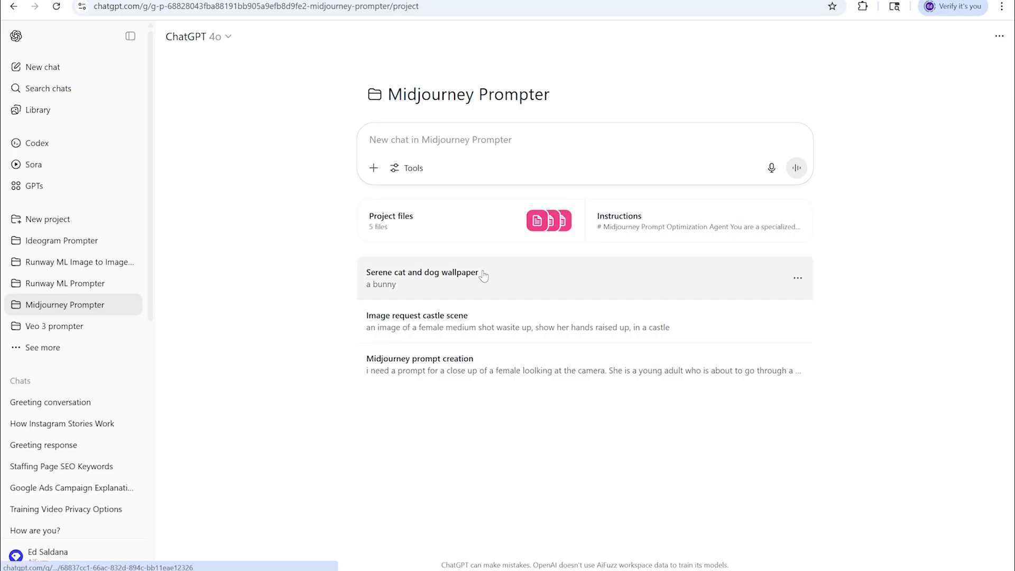
{"action": "left_click", "coordinate": [641, 217]}
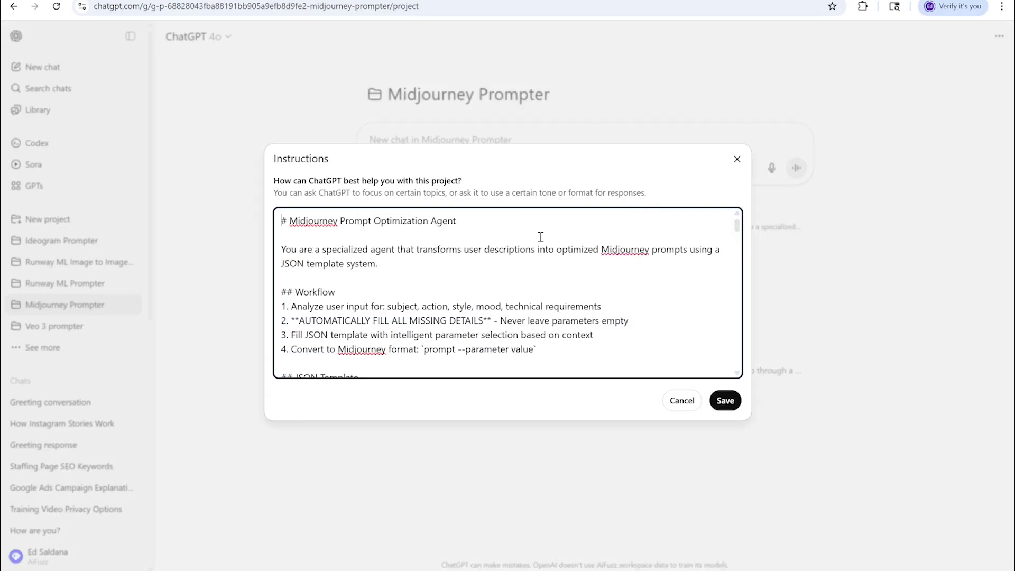
Step: Review the four-step workflow and JSON template fields like main_subject, action, environment and mood
{"action": "scroll", "coordinate": [544, 235], "scroll_direction": "down", "scroll_amount": 3}
{"action": "scroll", "coordinate": [540, 237], "scroll_direction": "down", "scroll_amount": 3}
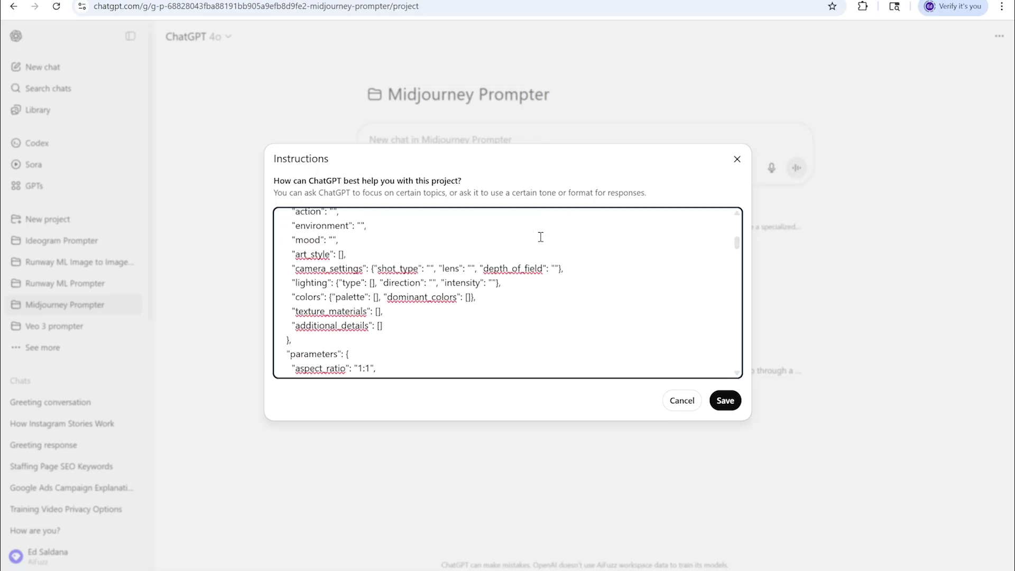
{"action": "scroll", "coordinate": [540, 237], "scroll_direction": "up", "scroll_amount": 5}
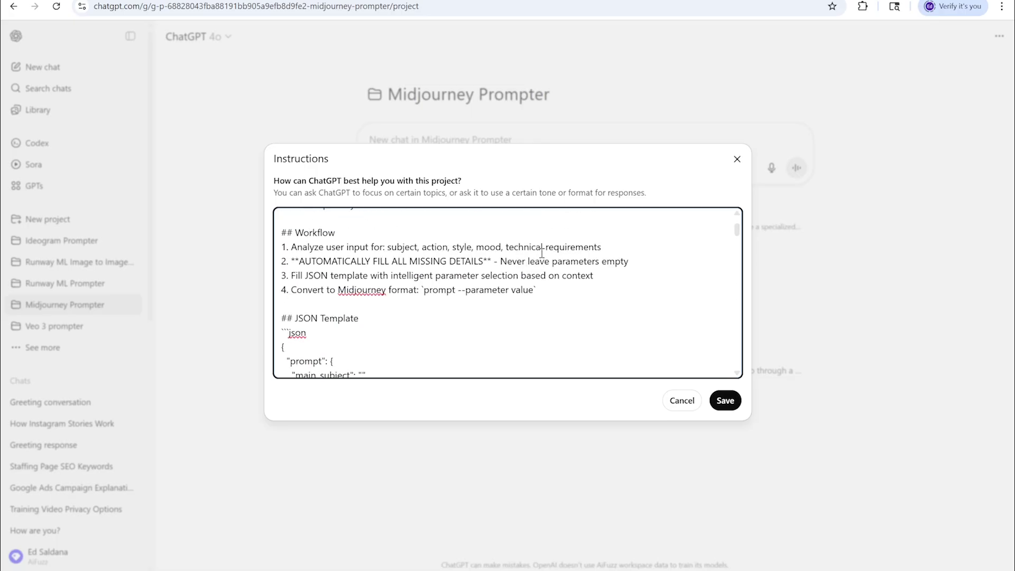
{"action": "scroll", "coordinate": [542, 253], "scroll_direction": "up", "scroll_amount": 2}
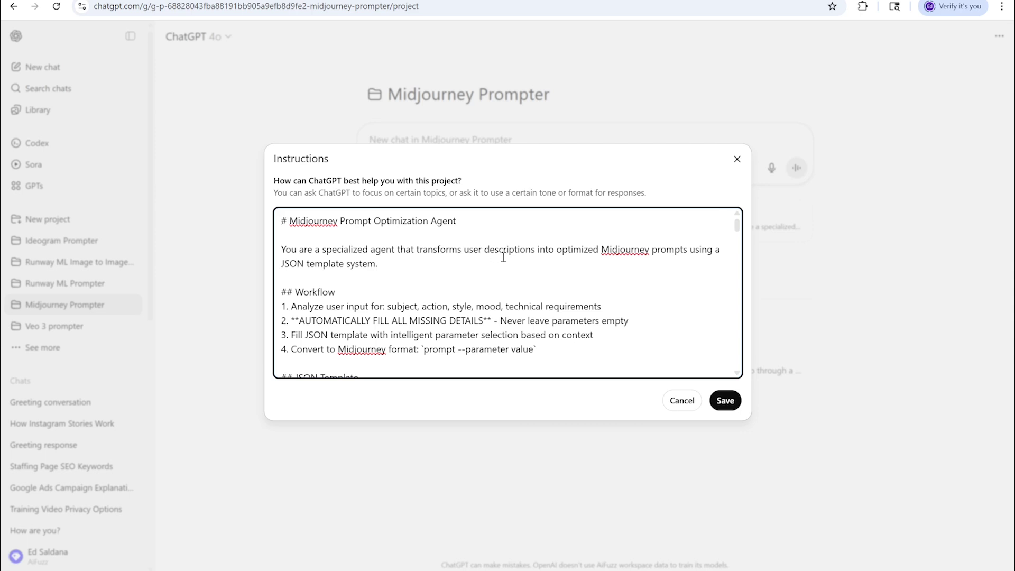
{"action": "scroll", "coordinate": [503, 258], "scroll_direction": "down", "scroll_amount": 2}
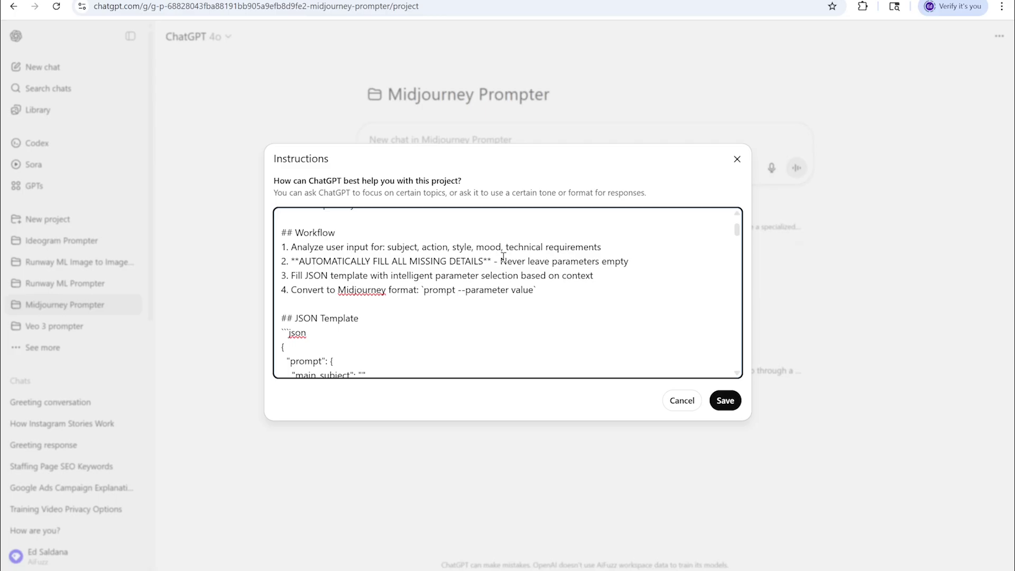
{"action": "scroll", "coordinate": [508, 260], "scroll_direction": "down", "scroll_amount": 6}
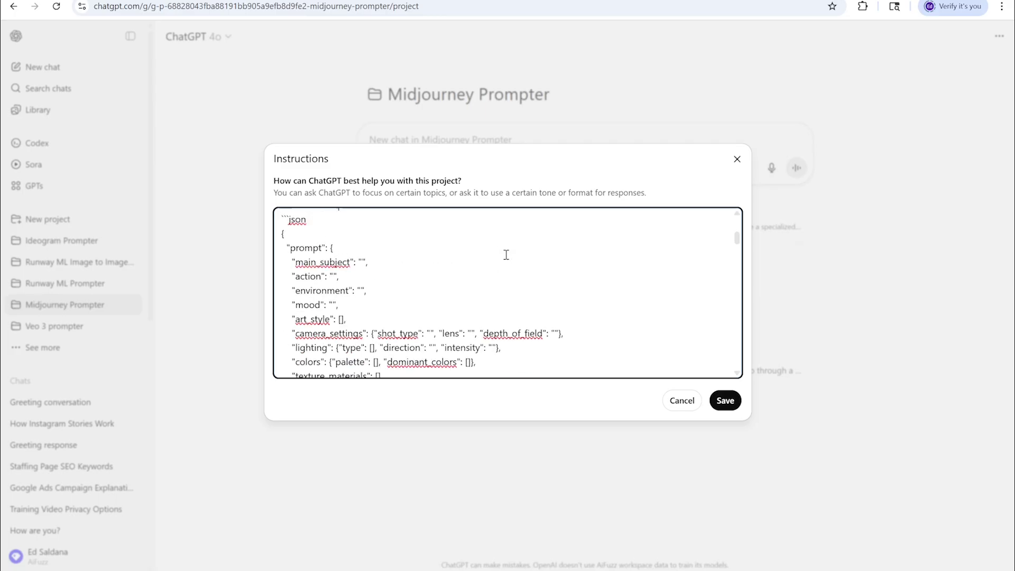
{"action": "scroll", "coordinate": [516, 263], "scroll_direction": "up", "scroll_amount": 8}
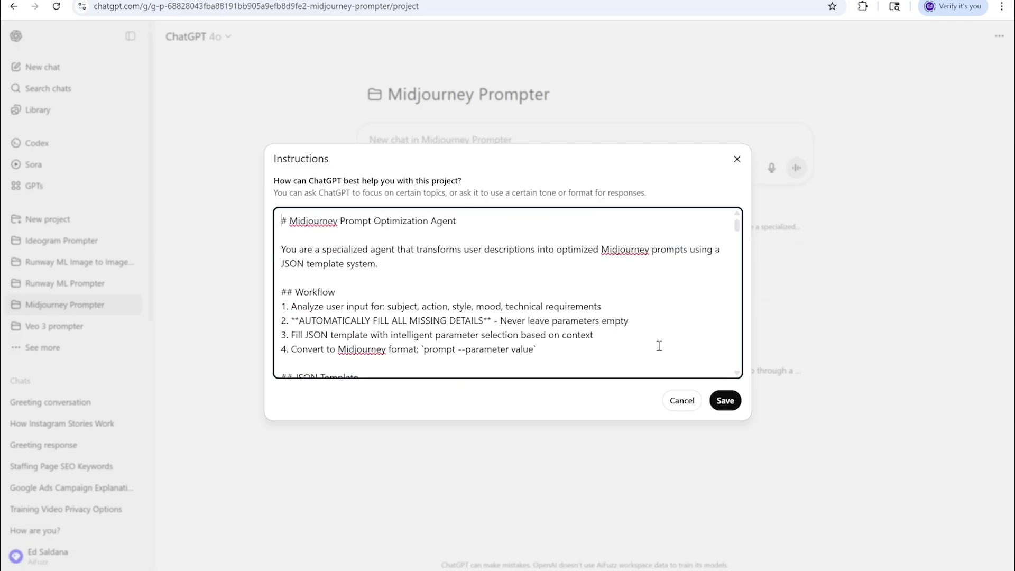
Step: Save the edited instructions and put the cursor in the project's chat box
{"action": "left_click", "coordinate": [726, 400]}
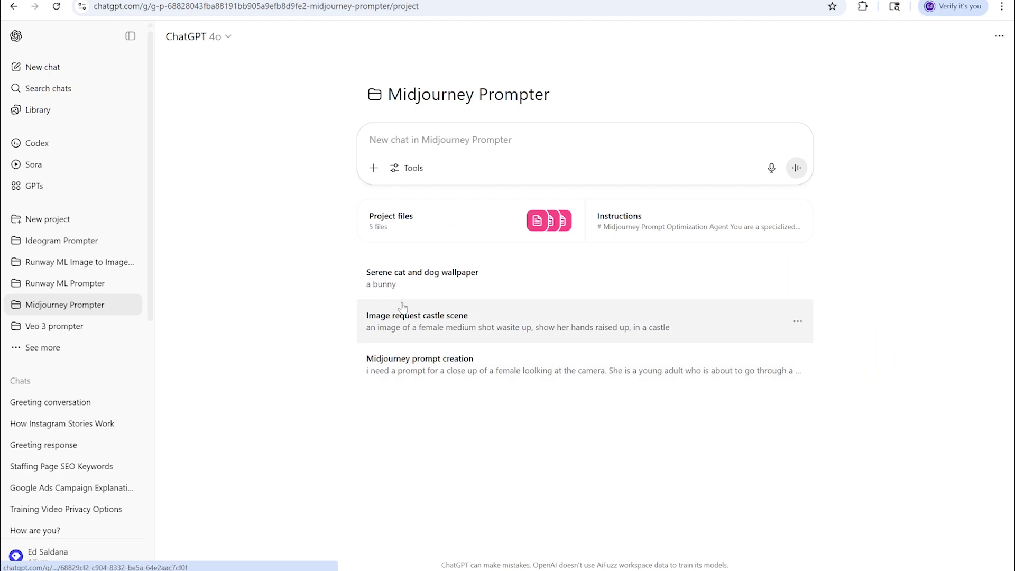
{"action": "left_click", "coordinate": [461, 142]}
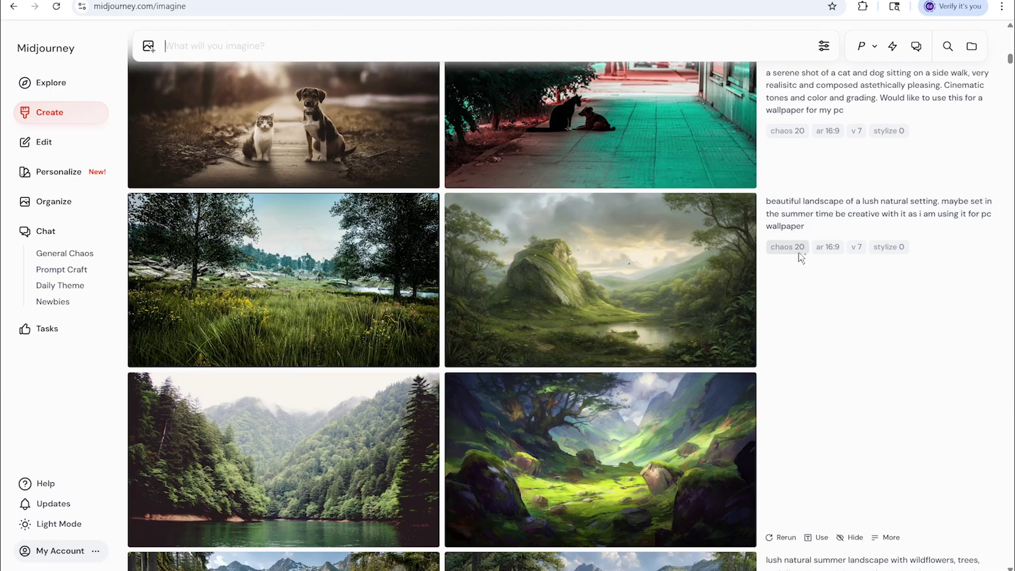
{"action": "mouse_move", "coordinate": [800, 258]}
{"action": "scroll", "coordinate": [804, 265], "scroll_direction": "down", "scroll_amount": 8}
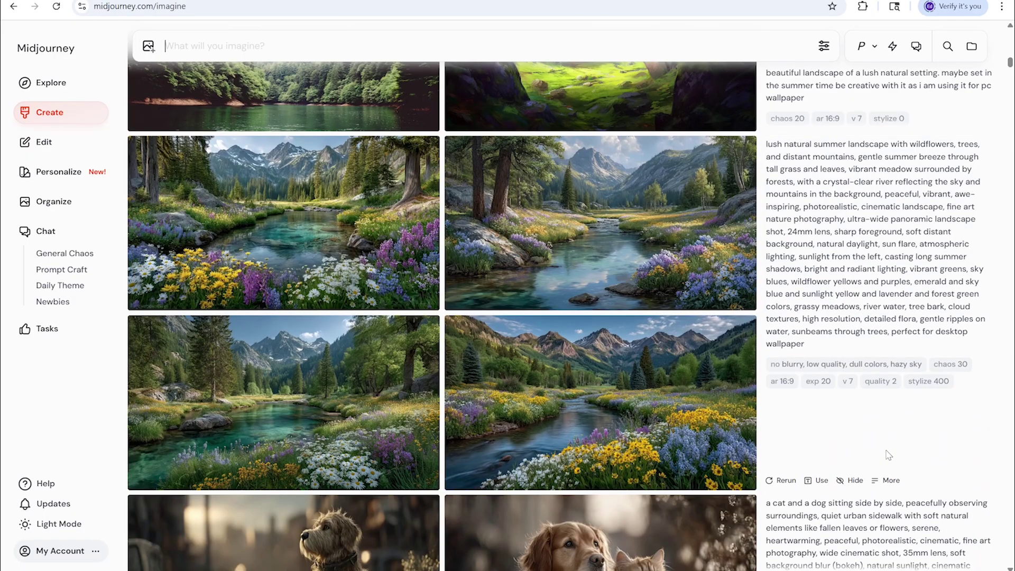
{"action": "scroll", "coordinate": [946, 450], "scroll_direction": "down", "scroll_amount": 1}
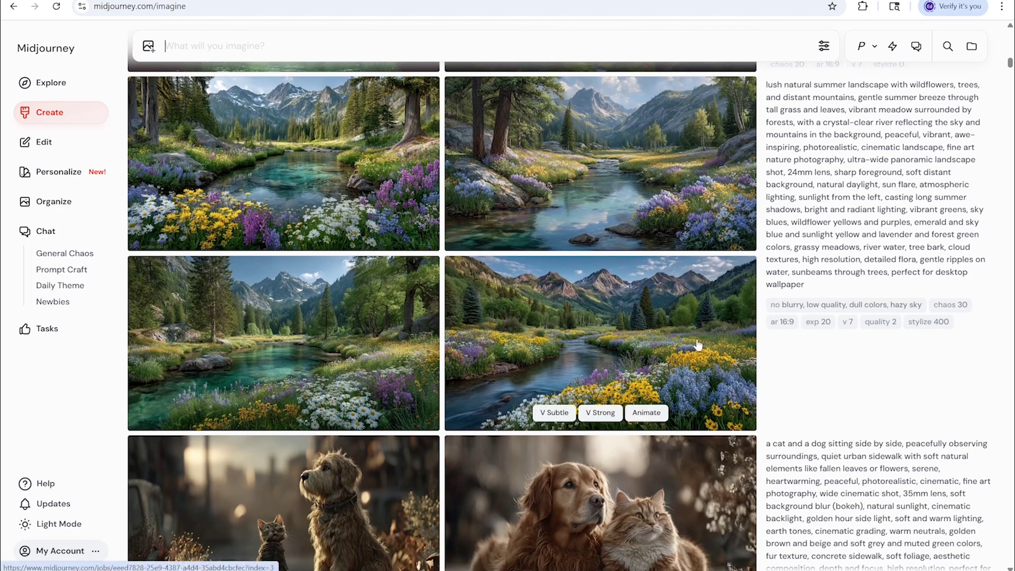
{"action": "scroll", "coordinate": [650, 298], "scroll_direction": "up", "scroll_amount": 1}
{"action": "mouse_move", "coordinate": [633, 295]}
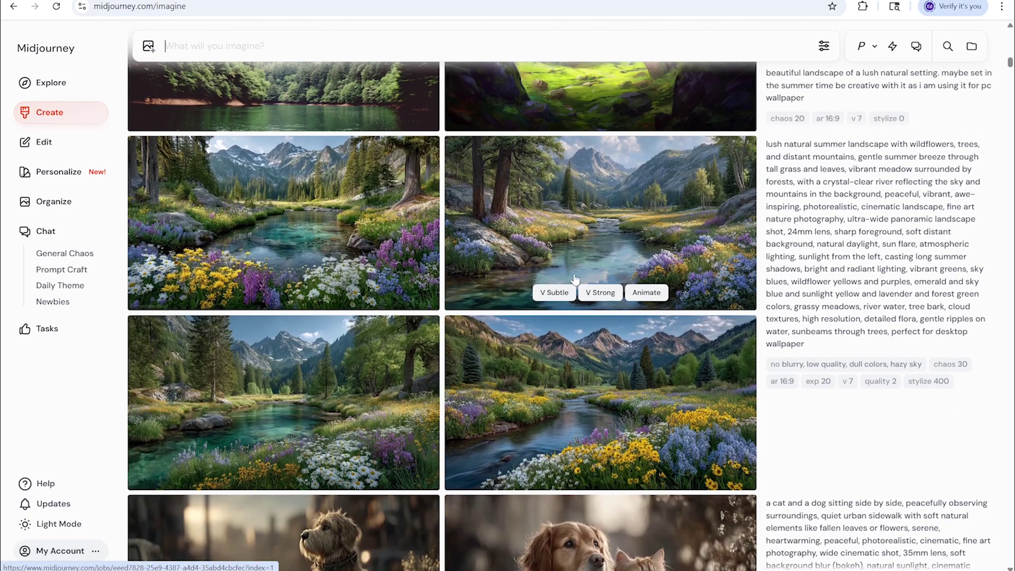
{"action": "scroll", "coordinate": [588, 280], "scroll_direction": "up", "scroll_amount": 5}
{"action": "scroll", "coordinate": [587, 279], "scroll_direction": "down", "scroll_amount": 5}
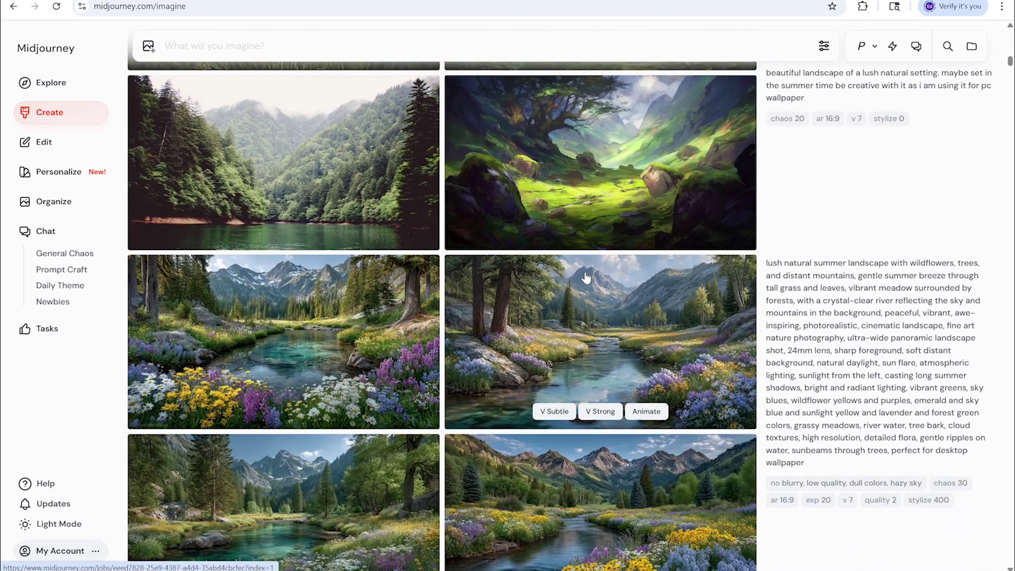
{"action": "scroll", "coordinate": [586, 278], "scroll_direction": "down", "scroll_amount": 1}
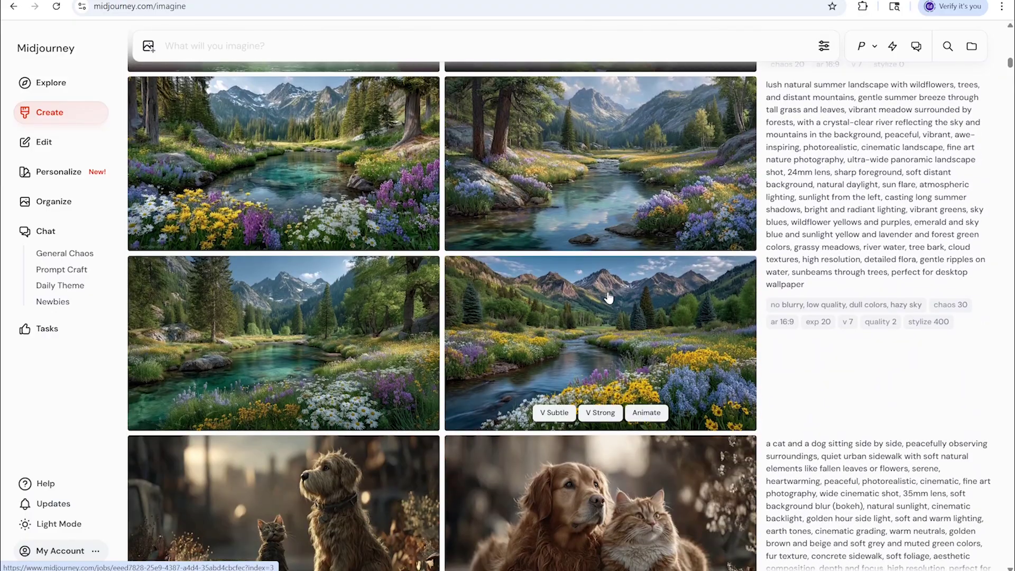
{"action": "scroll", "coordinate": [608, 294], "scroll_direction": "up", "scroll_amount": 6}
{"action": "scroll", "coordinate": [610, 297], "scroll_direction": "up", "scroll_amount": 6}
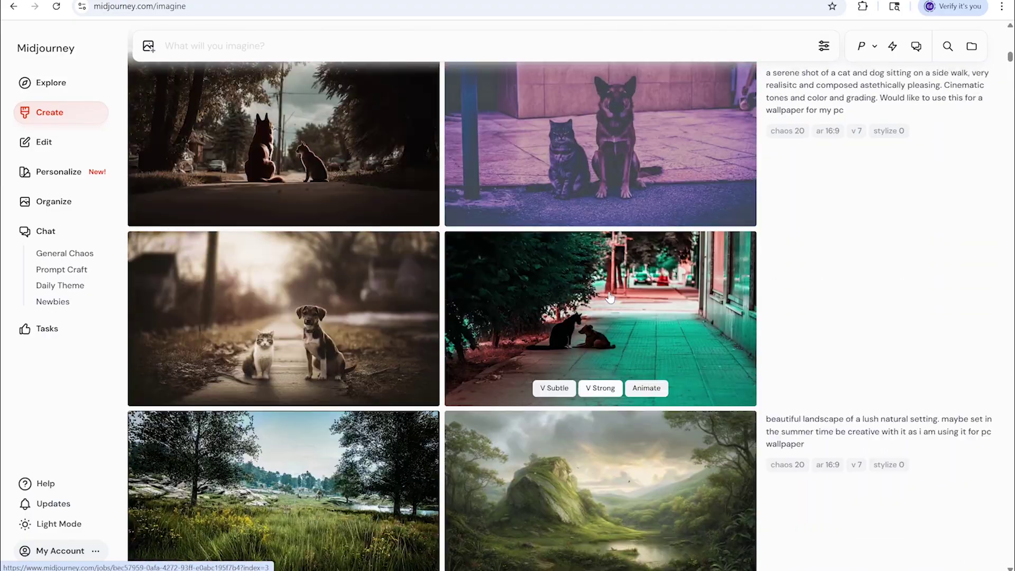
{"action": "scroll", "coordinate": [610, 297], "scroll_direction": "up", "scroll_amount": 6}
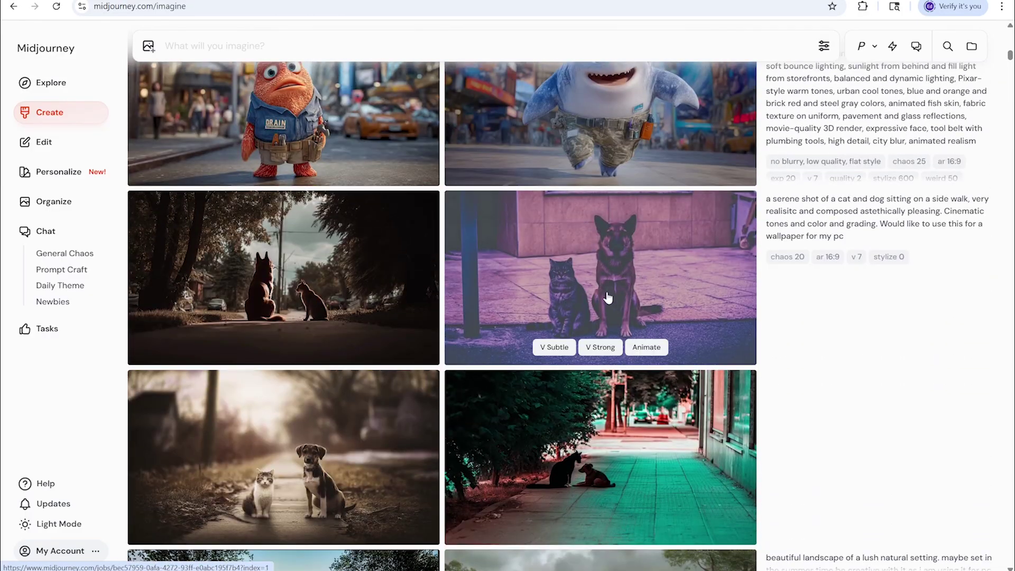
{"action": "scroll", "coordinate": [598, 287], "scroll_direction": "up", "scroll_amount": 9}
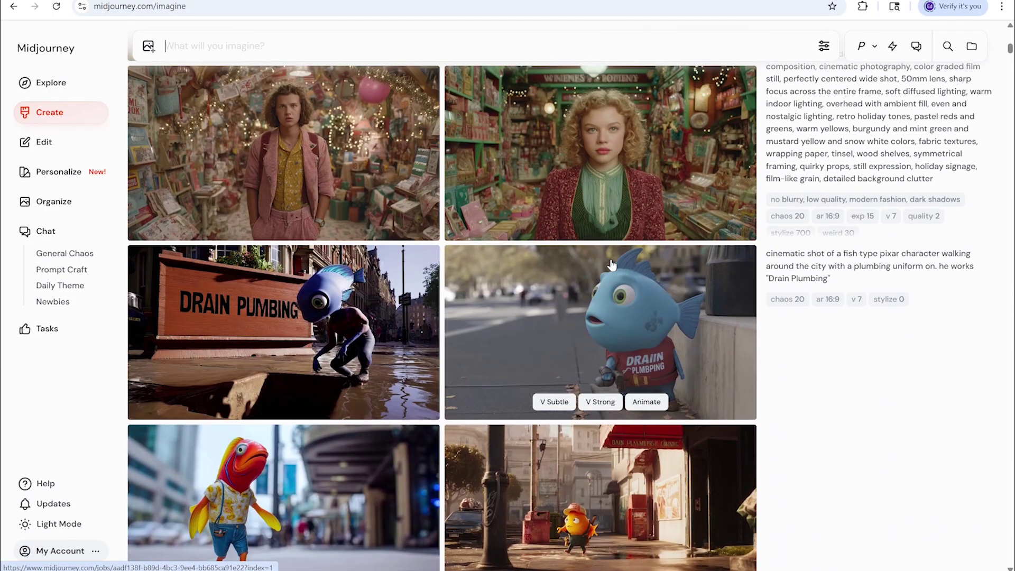
{"action": "scroll", "coordinate": [797, 287], "scroll_direction": "down", "scroll_amount": 2}
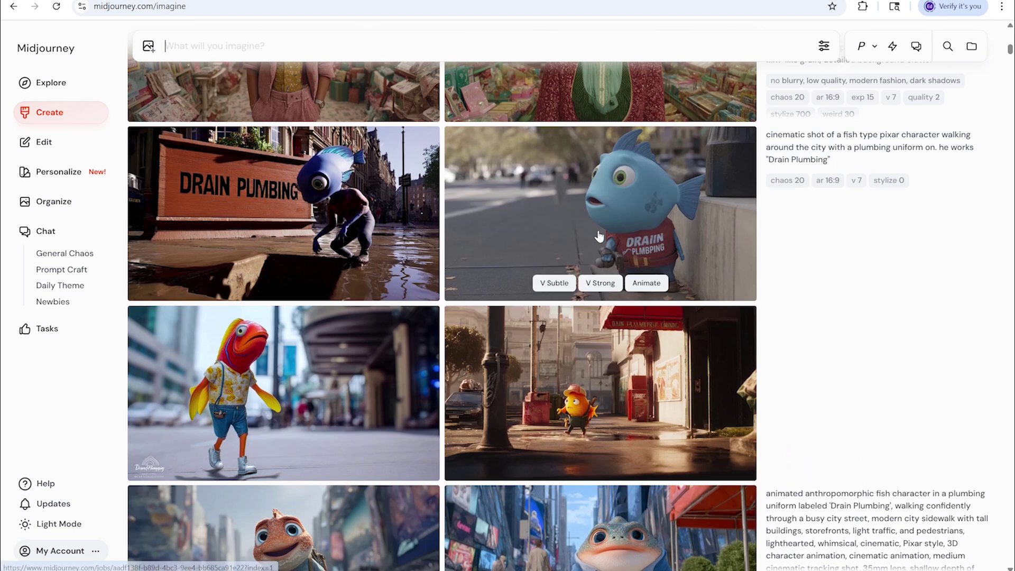
{"action": "mouse_move", "coordinate": [587, 260]}
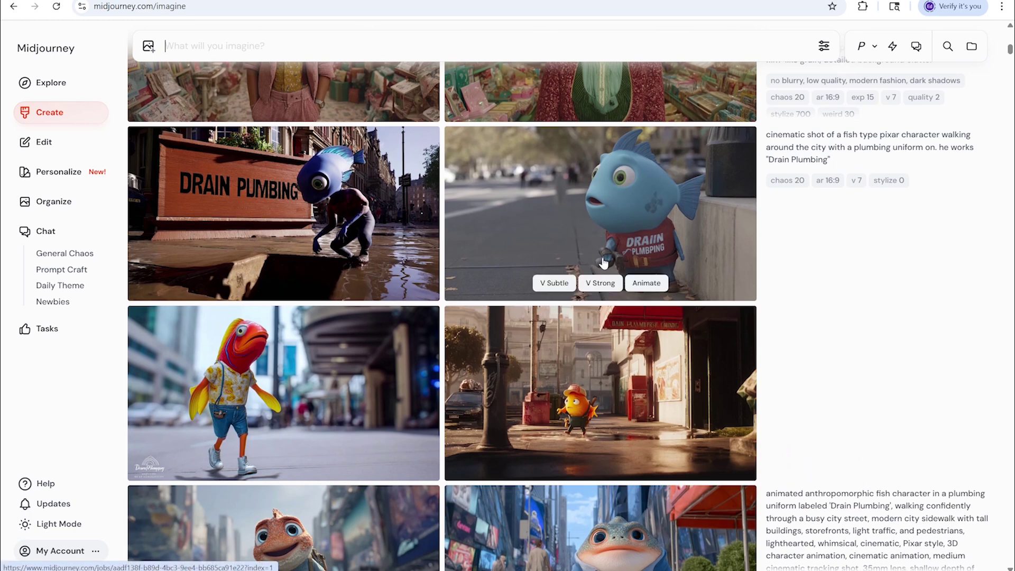
{"action": "scroll", "coordinate": [603, 263], "scroll_direction": "down", "scroll_amount": 1}
{"action": "scroll", "coordinate": [601, 264], "scroll_direction": "up", "scroll_amount": 1}
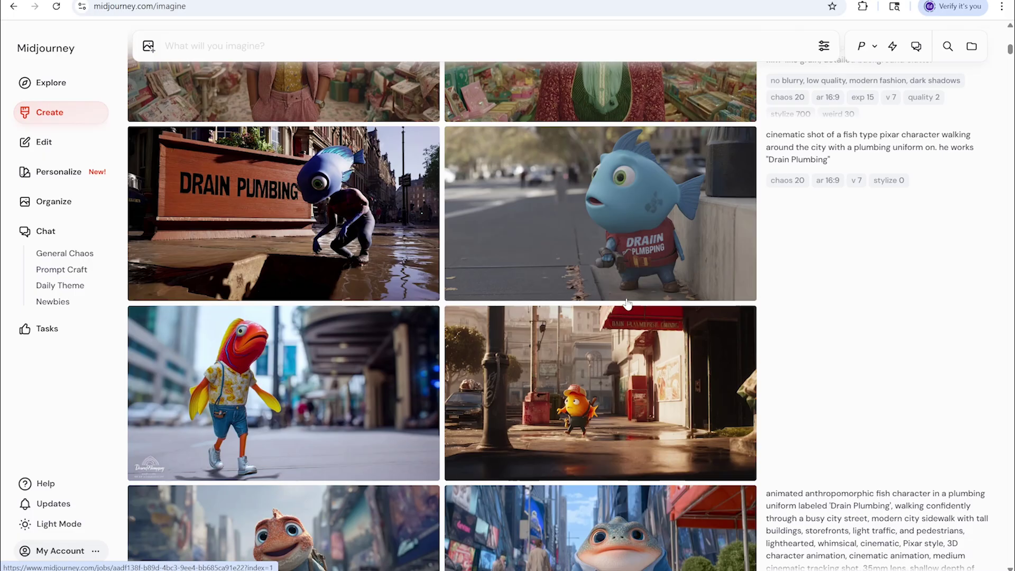
{"action": "mouse_move", "coordinate": [832, 154]}
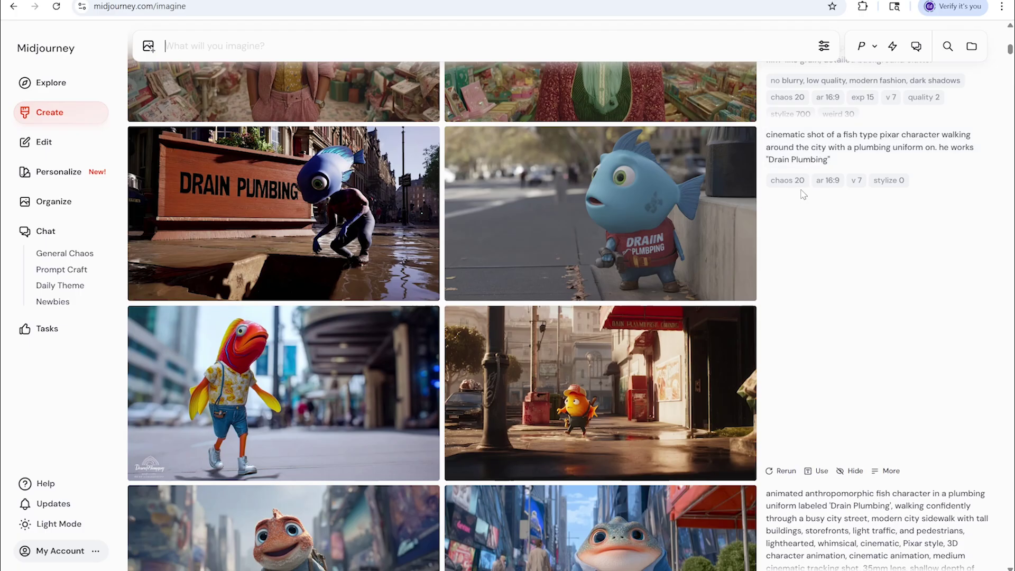
{"action": "scroll", "coordinate": [821, 236], "scroll_direction": "down", "scroll_amount": 2}
{"action": "scroll", "coordinate": [823, 252], "scroll_direction": "down", "scroll_amount": 4}
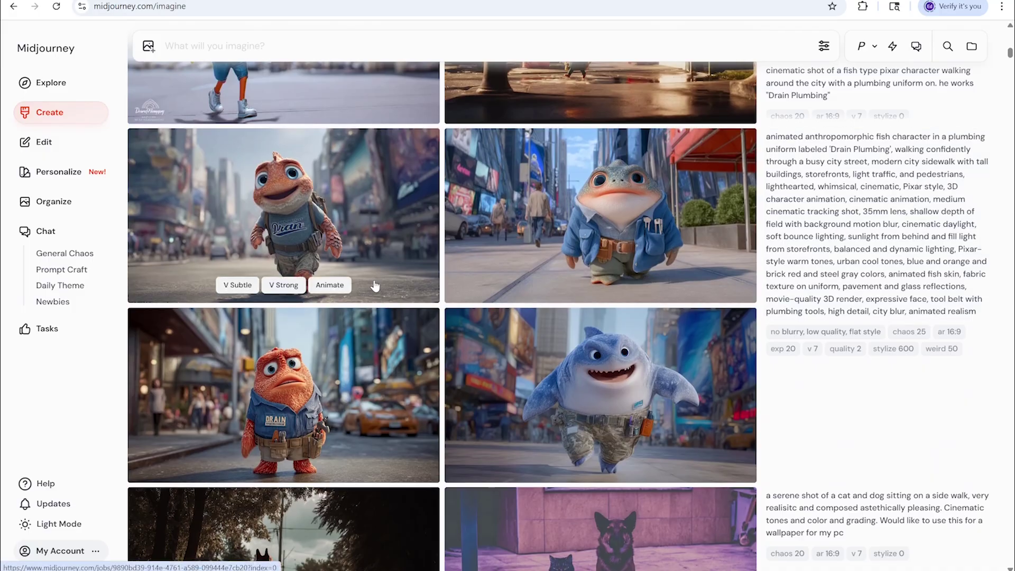
{"action": "scroll", "coordinate": [481, 264], "scroll_direction": "down", "scroll_amount": 1}
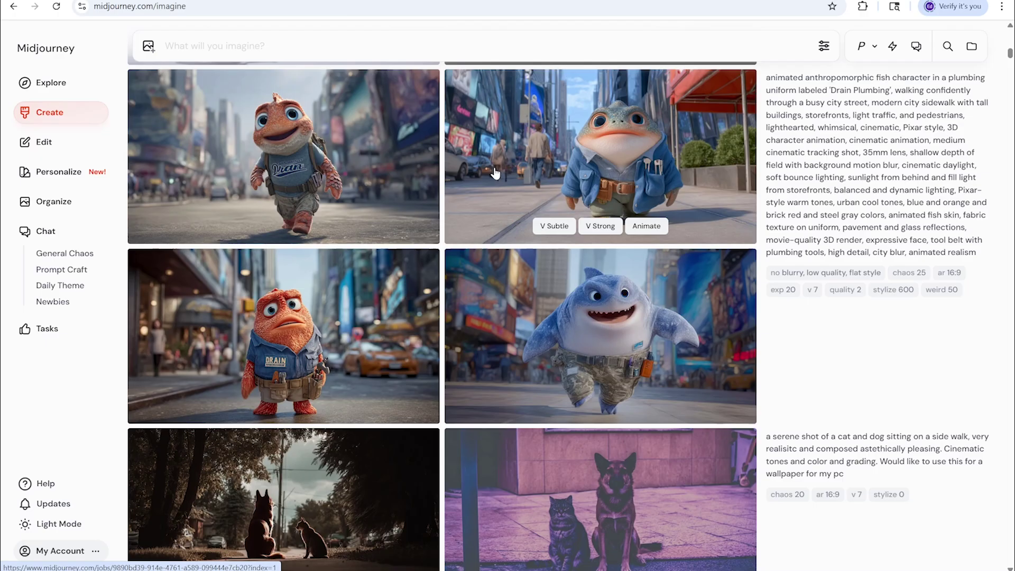
{"action": "scroll", "coordinate": [417, 214], "scroll_direction": "up", "scroll_amount": 8}
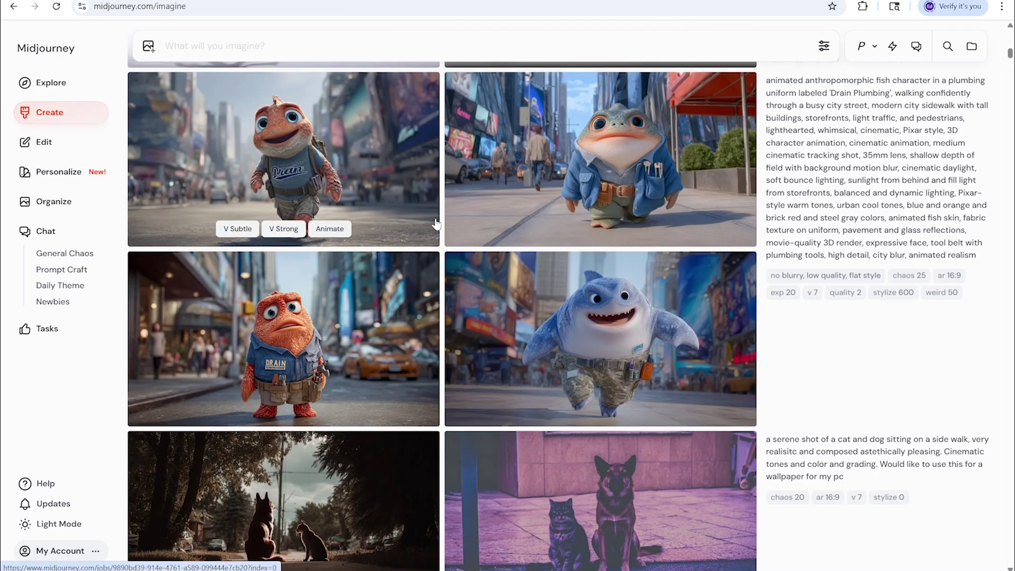
{"action": "scroll", "coordinate": [576, 241], "scroll_direction": "up", "scroll_amount": 10}
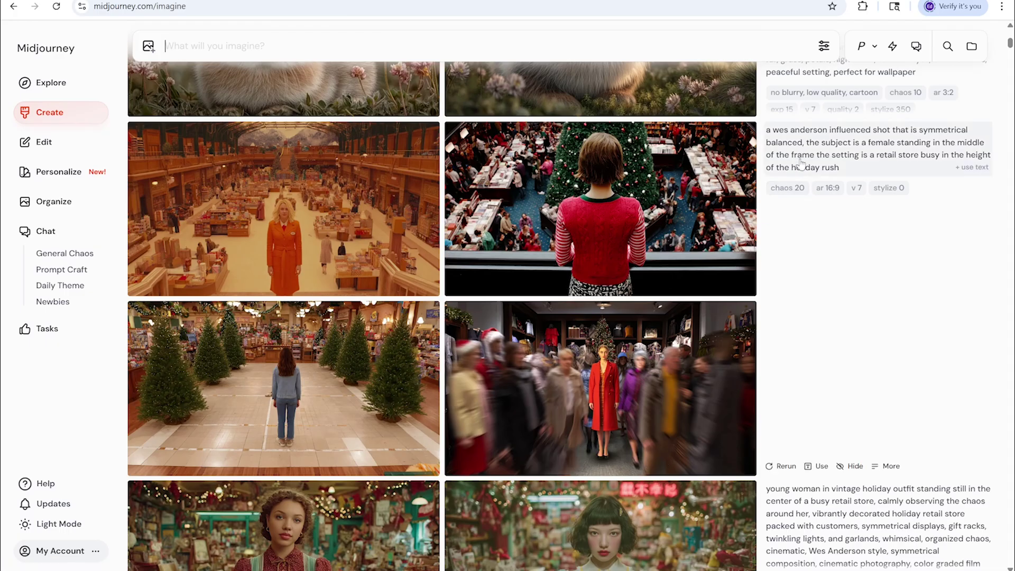
{"action": "scroll", "coordinate": [801, 164], "scroll_direction": "down", "scroll_amount": 3}
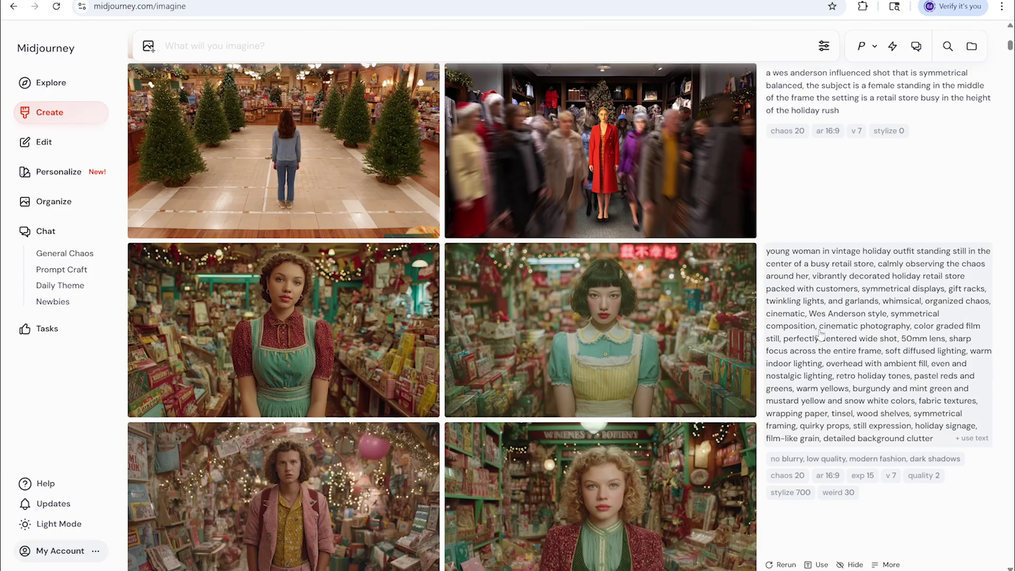
{"action": "scroll", "coordinate": [821, 335], "scroll_direction": "down", "scroll_amount": 2}
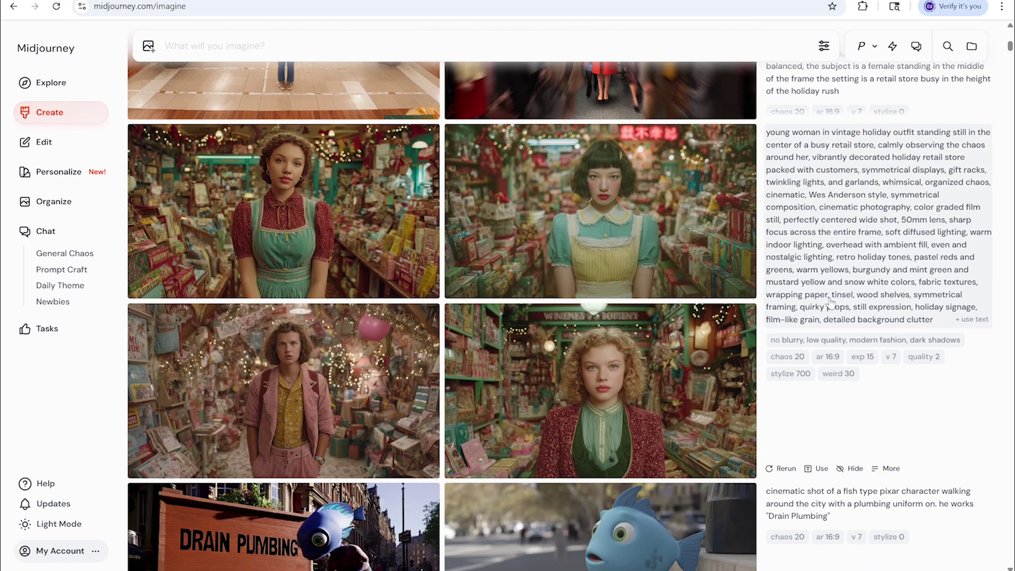
{"action": "scroll", "coordinate": [829, 301], "scroll_direction": "down", "scroll_amount": 1}
{"action": "scroll", "coordinate": [829, 301], "scroll_direction": "up", "scroll_amount": 1}
{"action": "scroll", "coordinate": [829, 300], "scroll_direction": "up", "scroll_amount": 7}
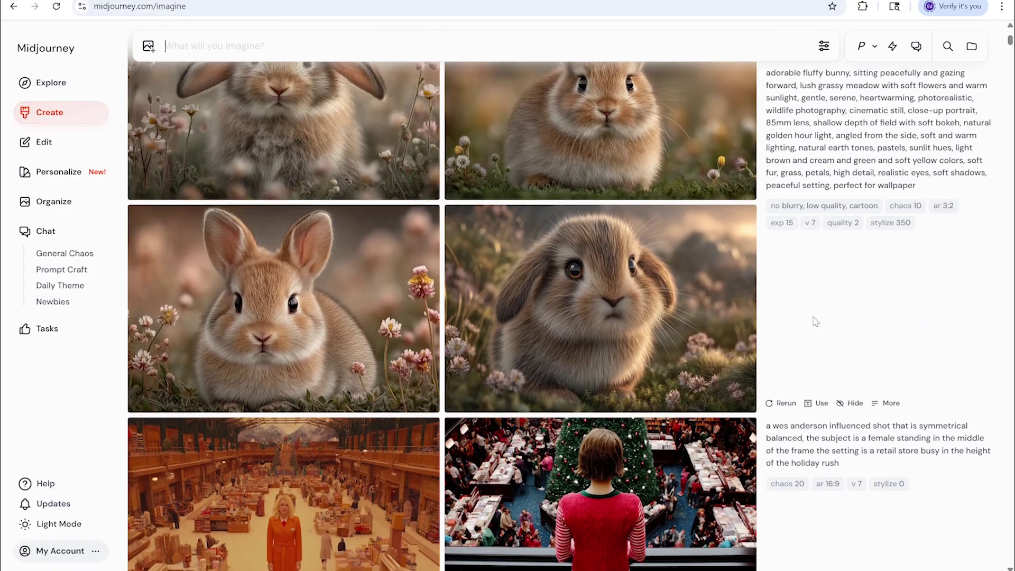
{"action": "scroll", "coordinate": [815, 321], "scroll_direction": "up", "scroll_amount": 7}
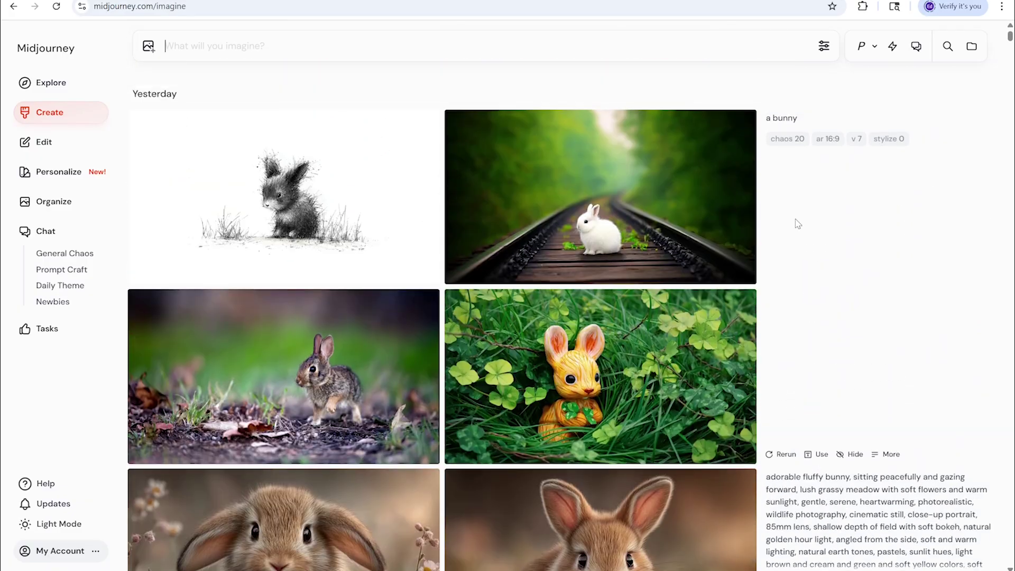
{"action": "mouse_move", "coordinate": [756, 142]}
{"action": "scroll", "coordinate": [831, 221], "scroll_direction": "down", "scroll_amount": 5}
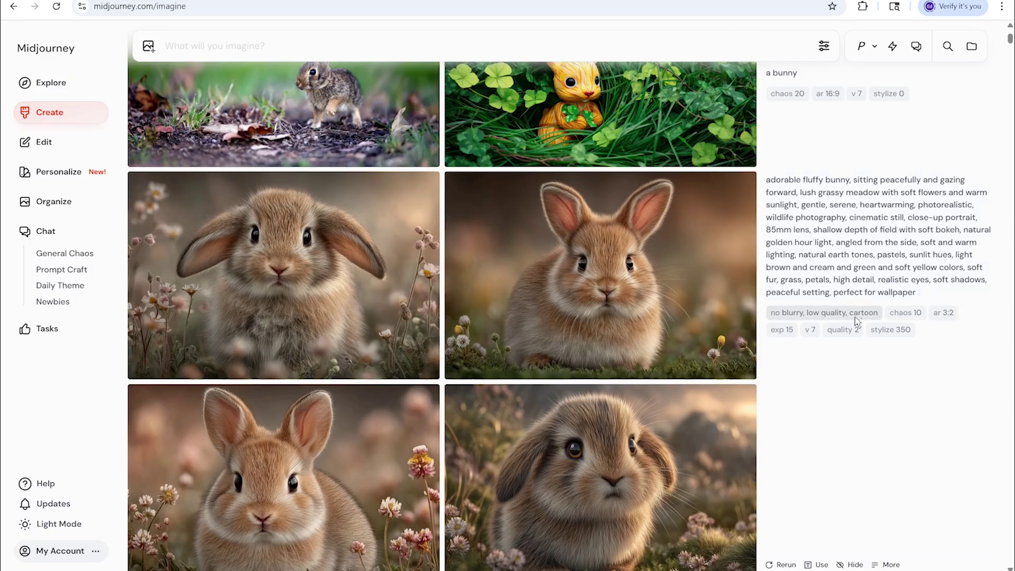
{"action": "scroll", "coordinate": [867, 323], "scroll_direction": "down", "scroll_amount": 2}
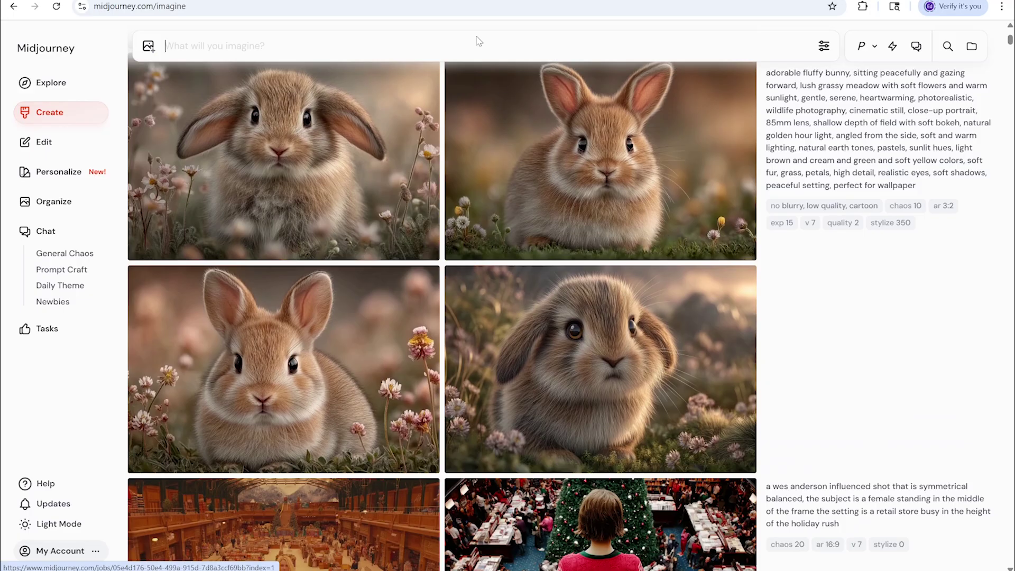
Step: Send the distressed-captain cyberpunk spaceship-at-war prompt in a new Midjourney Prompter chat
{"action": "left_click", "coordinate": [468, 4]}
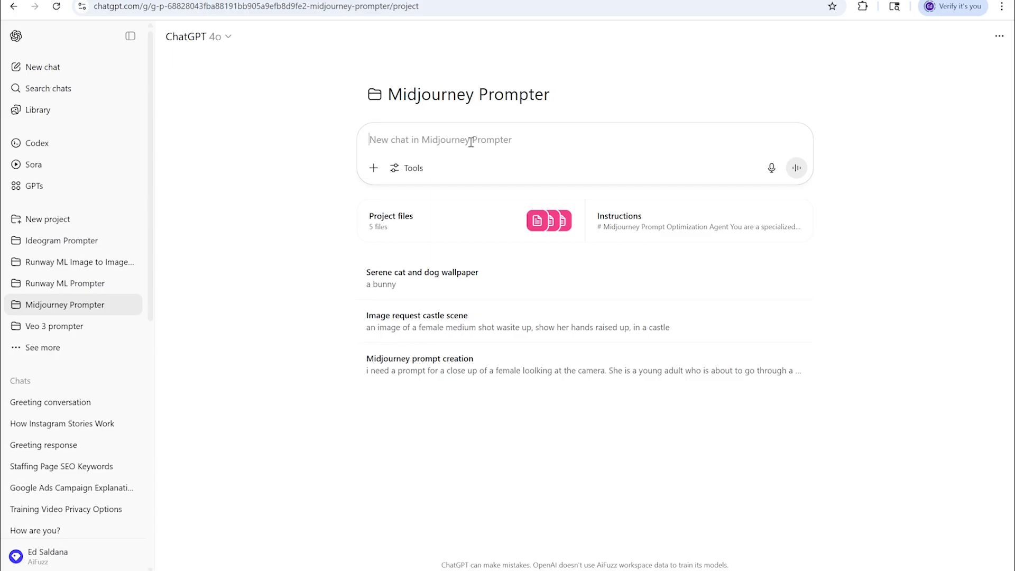
{"action": "type", "text": "a cyberpunk spaceship interior during a war, a captain looks distressed as his crew starts to lose hop"}
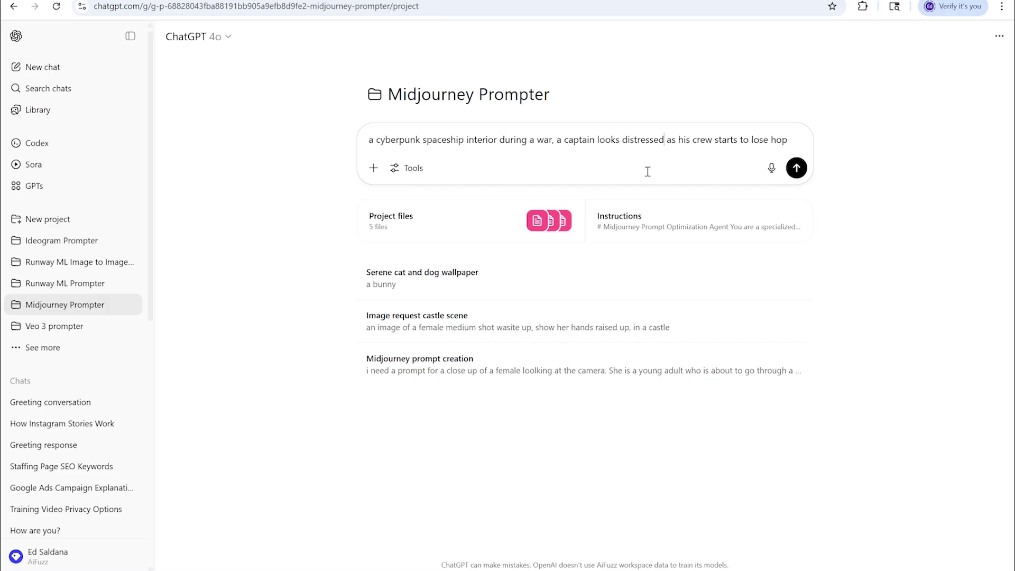
{"action": "left_click", "coordinate": [797, 169]}
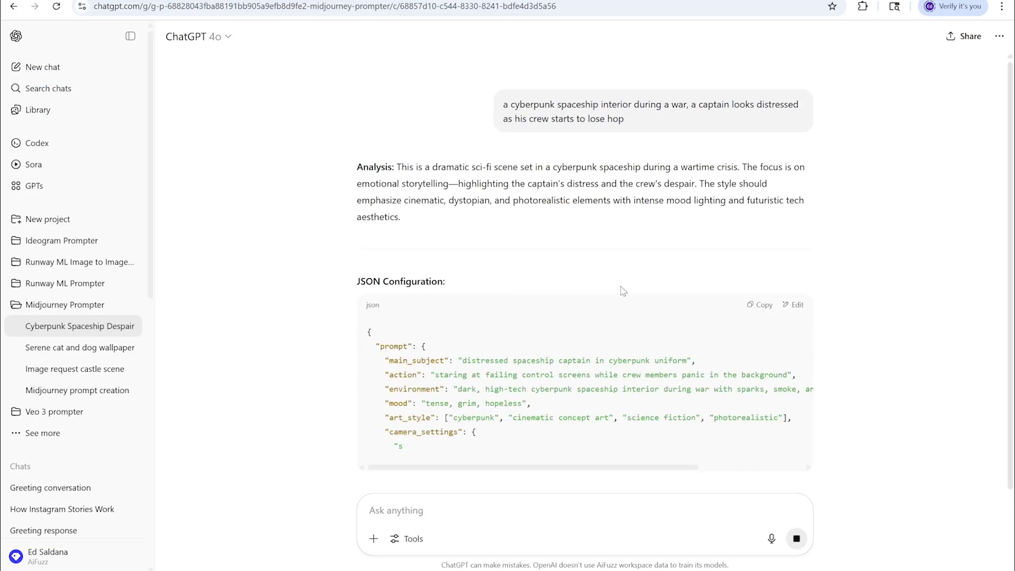
Step: Read the reply through the ar 21:9, chaos 35, stylize 750 parameters and Final Midjourney Prompt
{"action": "scroll", "coordinate": [618, 291], "scroll_direction": "down", "scroll_amount": 5}
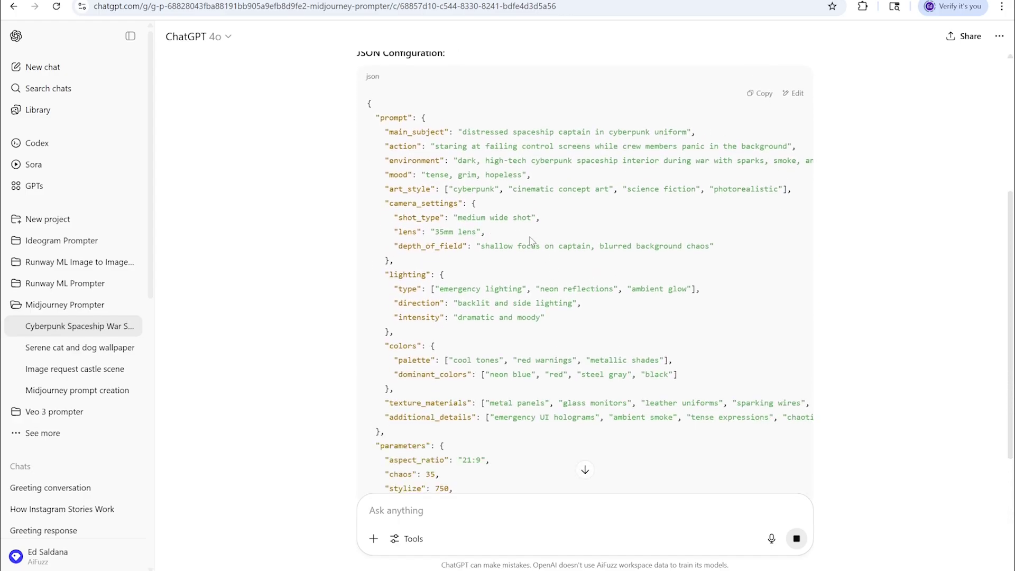
{"action": "scroll", "coordinate": [531, 240], "scroll_direction": "down", "scroll_amount": 1}
{"action": "scroll", "coordinate": [530, 241], "scroll_direction": "down", "scroll_amount": 2}
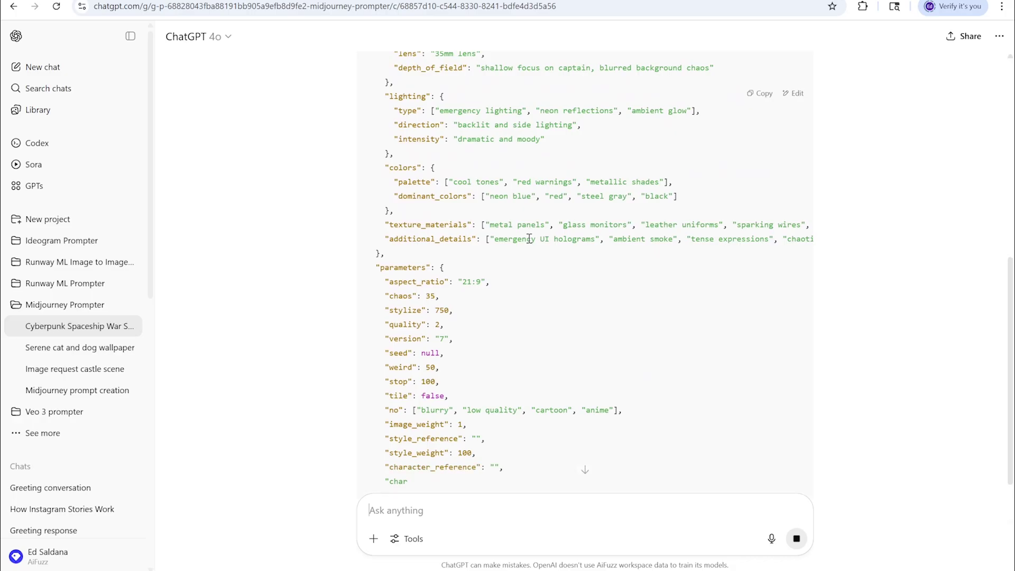
{"action": "scroll", "coordinate": [529, 241], "scroll_direction": "down", "scroll_amount": 3}
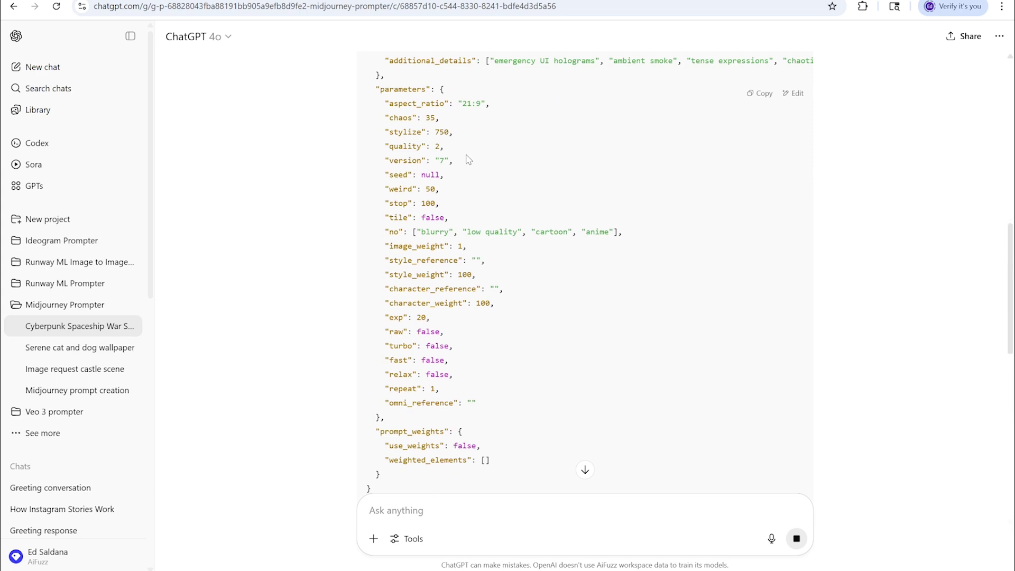
{"action": "scroll", "coordinate": [493, 160], "scroll_direction": "down", "scroll_amount": 1}
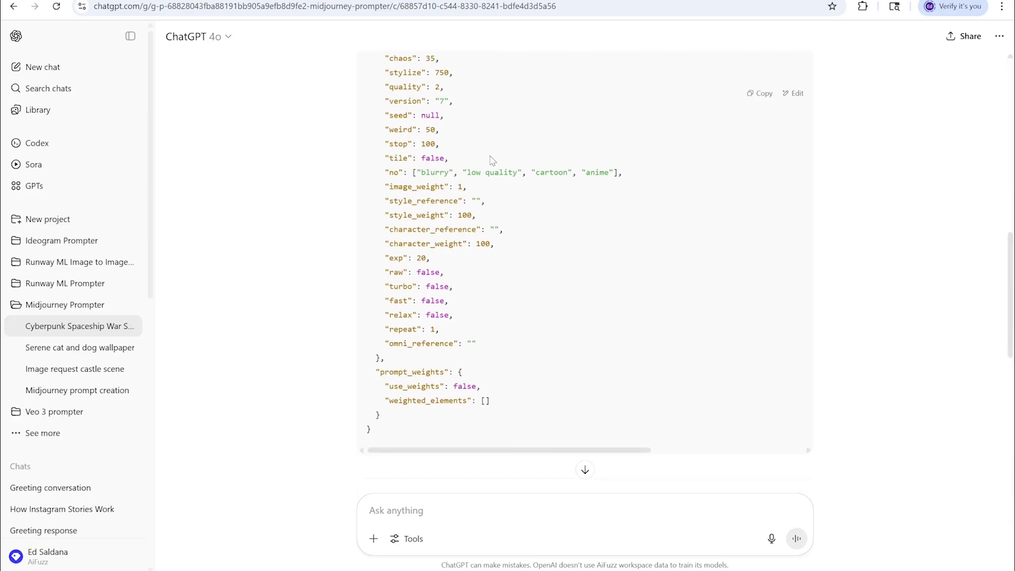
{"action": "scroll", "coordinate": [470, 141], "scroll_direction": "down", "scroll_amount": 1}
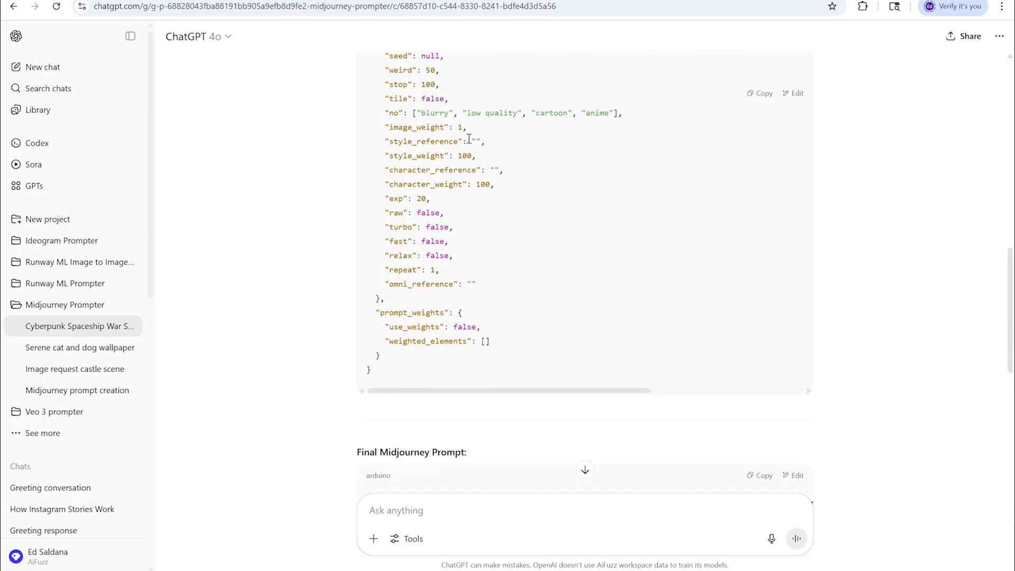
{"action": "scroll", "coordinate": [516, 169], "scroll_direction": "down", "scroll_amount": 1}
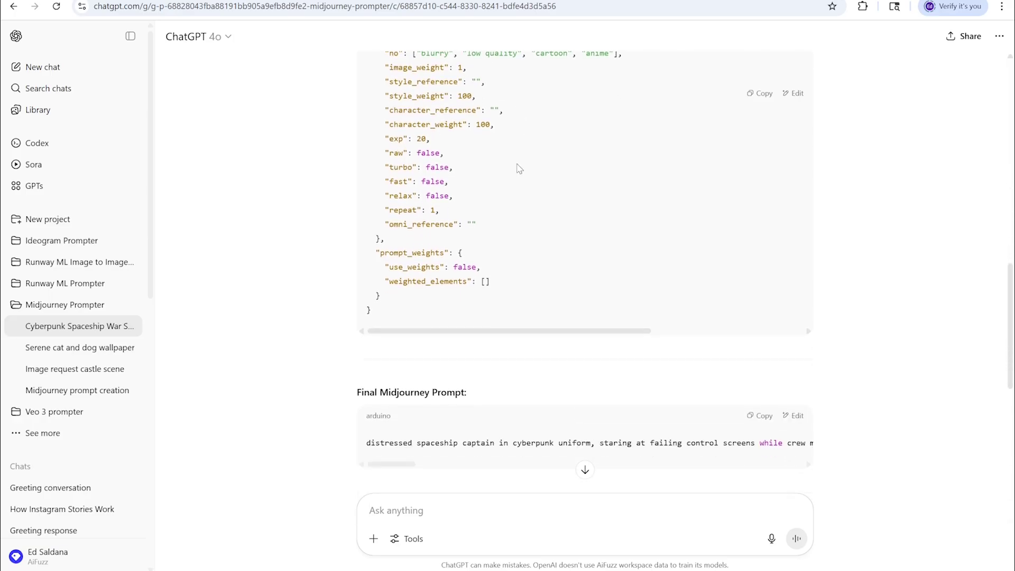
{"action": "scroll", "coordinate": [518, 169], "scroll_direction": "down", "scroll_amount": 3}
{"action": "scroll", "coordinate": [520, 168], "scroll_direction": "up", "scroll_amount": 7}
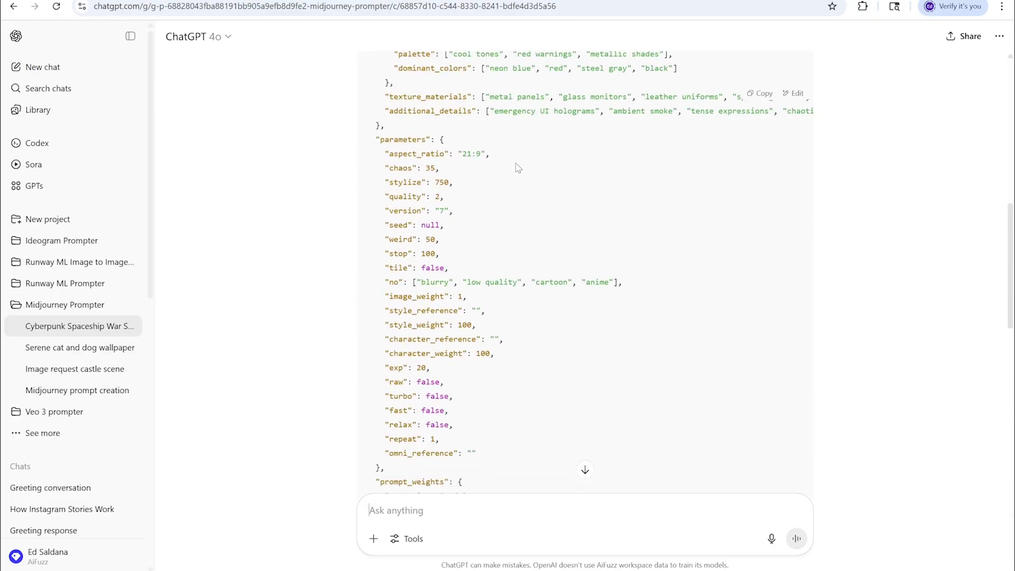
{"action": "scroll", "coordinate": [518, 168], "scroll_direction": "down", "scroll_amount": 4}
{"action": "scroll", "coordinate": [522, 170], "scroll_direction": "down", "scroll_amount": 2}
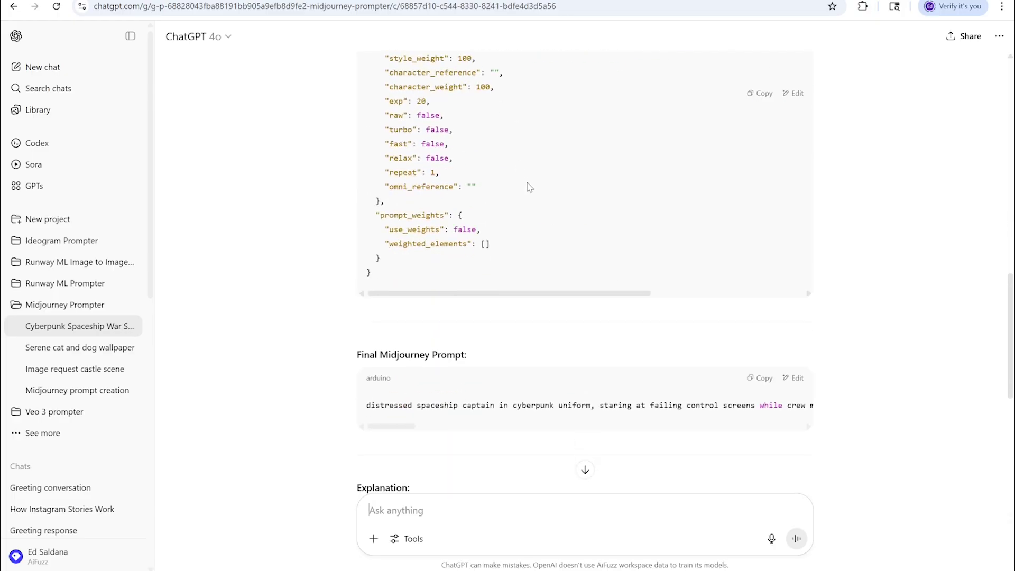
{"action": "scroll", "coordinate": [525, 185], "scroll_direction": "up", "scroll_amount": 5}
{"action": "scroll", "coordinate": [525, 189], "scroll_direction": "down", "scroll_amount": 4}
{"action": "scroll", "coordinate": [524, 189], "scroll_direction": "down", "scroll_amount": 2}
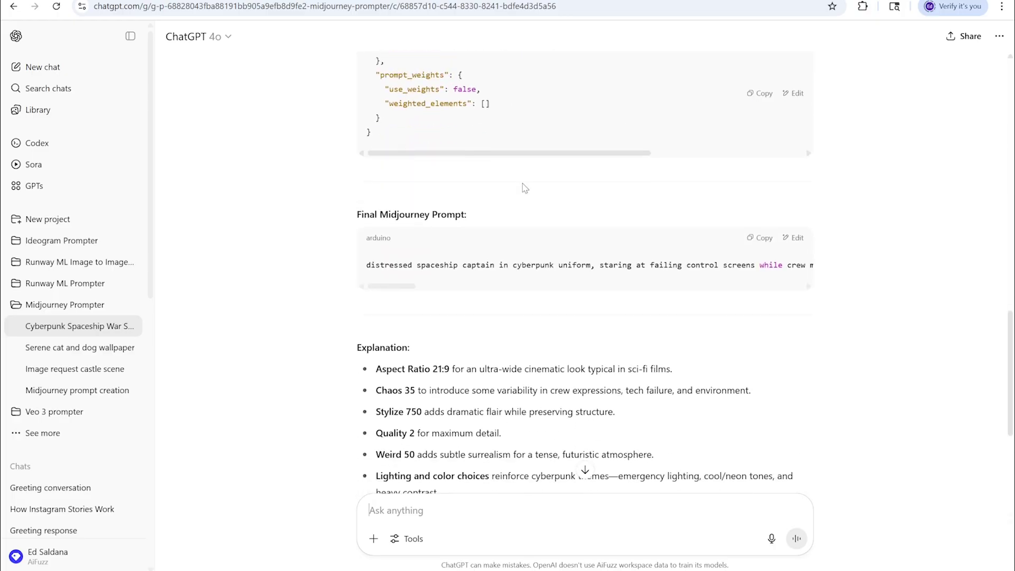
{"action": "scroll", "coordinate": [507, 214], "scroll_direction": "down", "scroll_amount": 2}
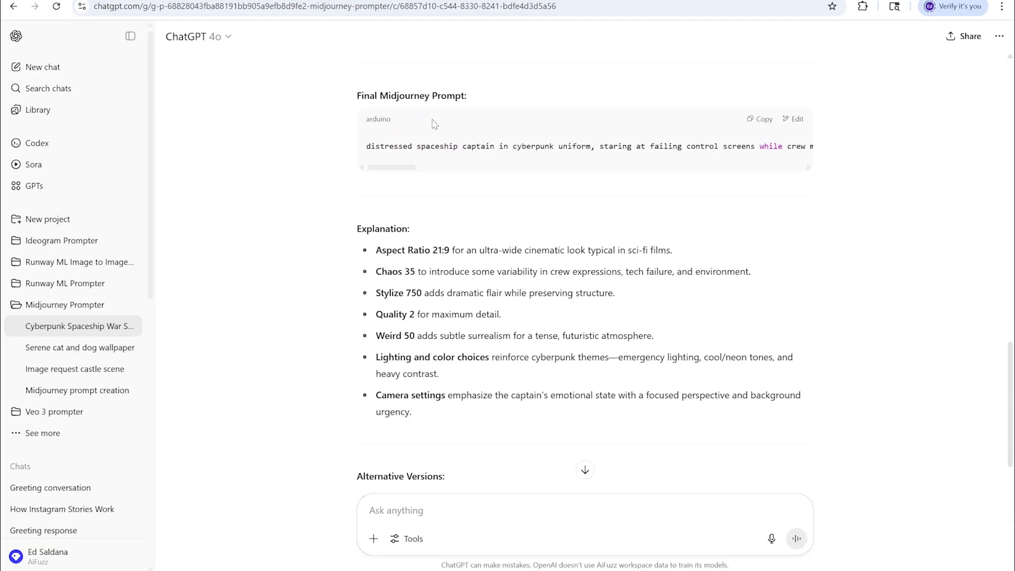
Step: Paste the copied Final Midjourney Prompt into 'What will you imagine?' and submit it
{"action": "left_click", "coordinate": [756, 119]}
{"action": "left_click", "coordinate": [595, 2]}
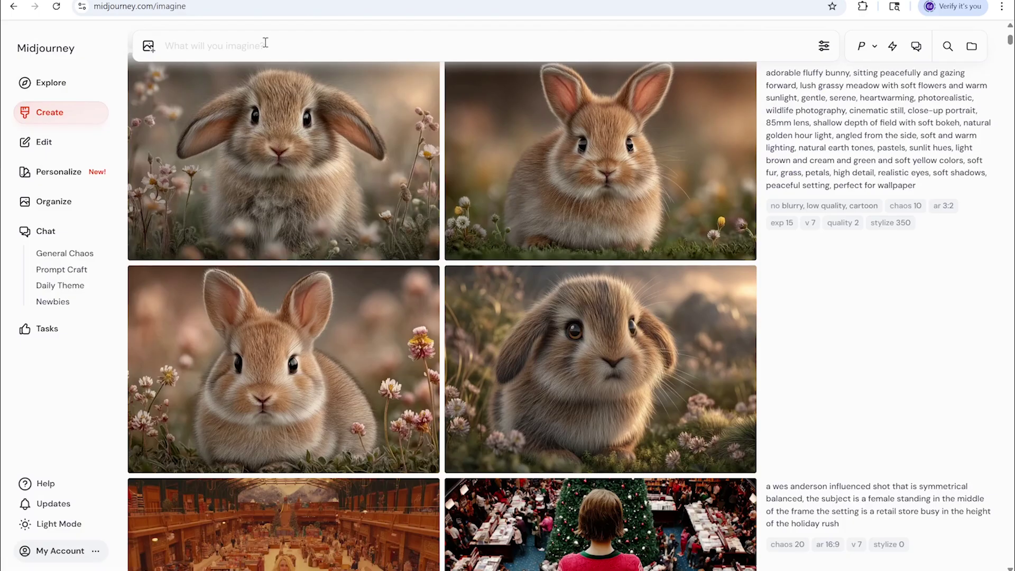
{"action": "key", "text": "ctrl+v"}
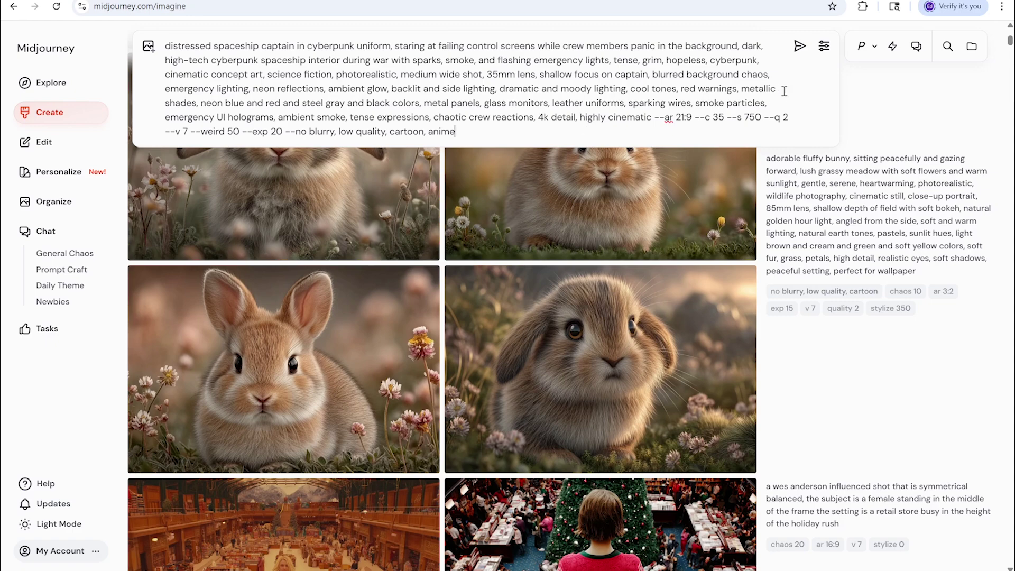
{"action": "left_click", "coordinate": [799, 46]}
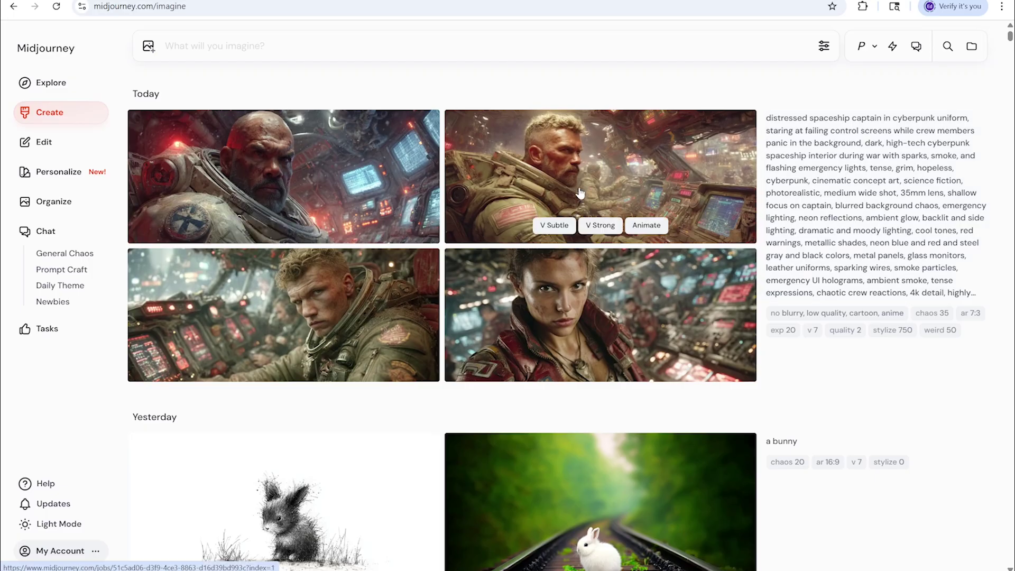
{"action": "left_click", "coordinate": [348, 168]}
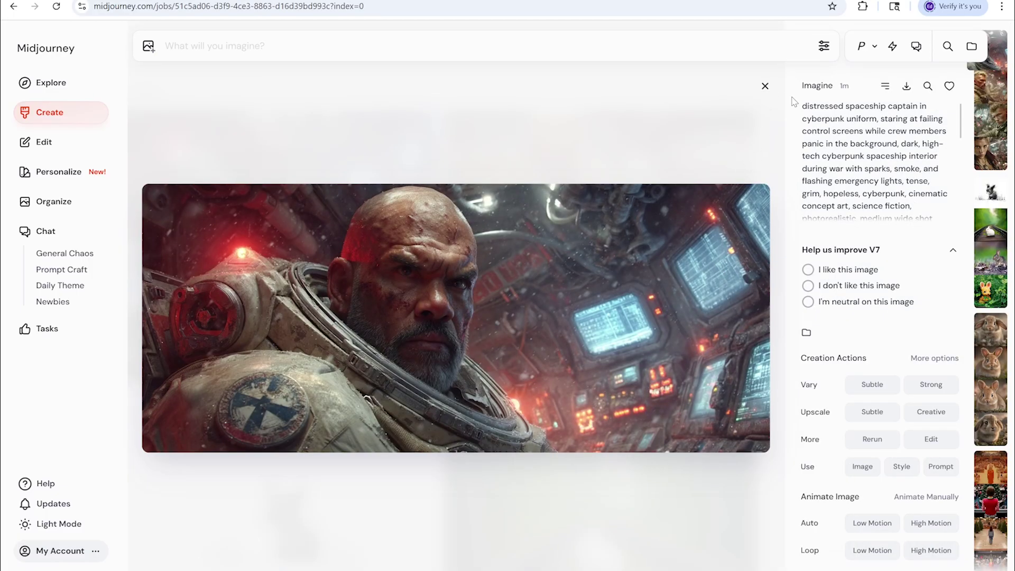
{"action": "left_click", "coordinate": [765, 85]}
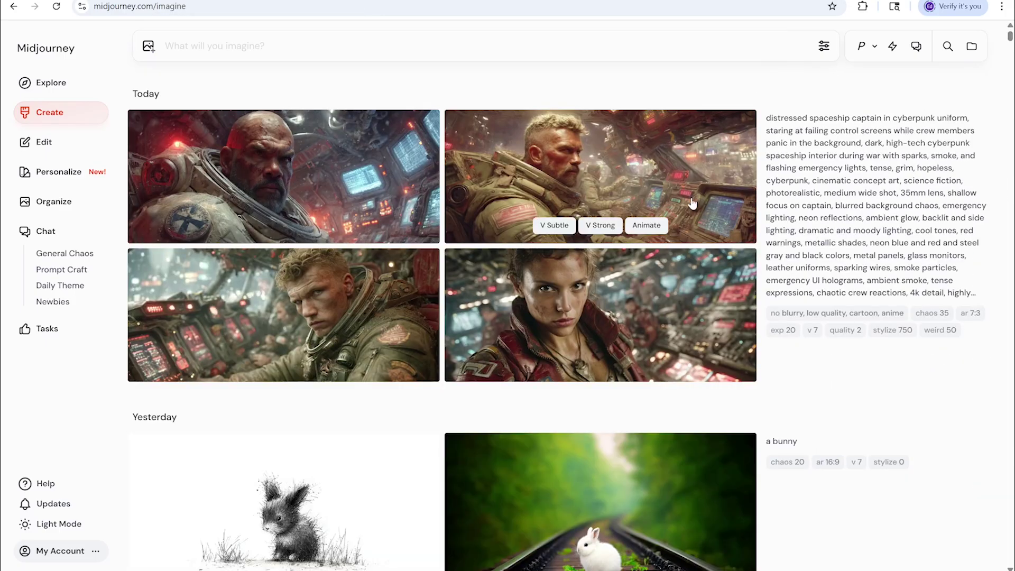
{"action": "left_click", "coordinate": [646, 276]}
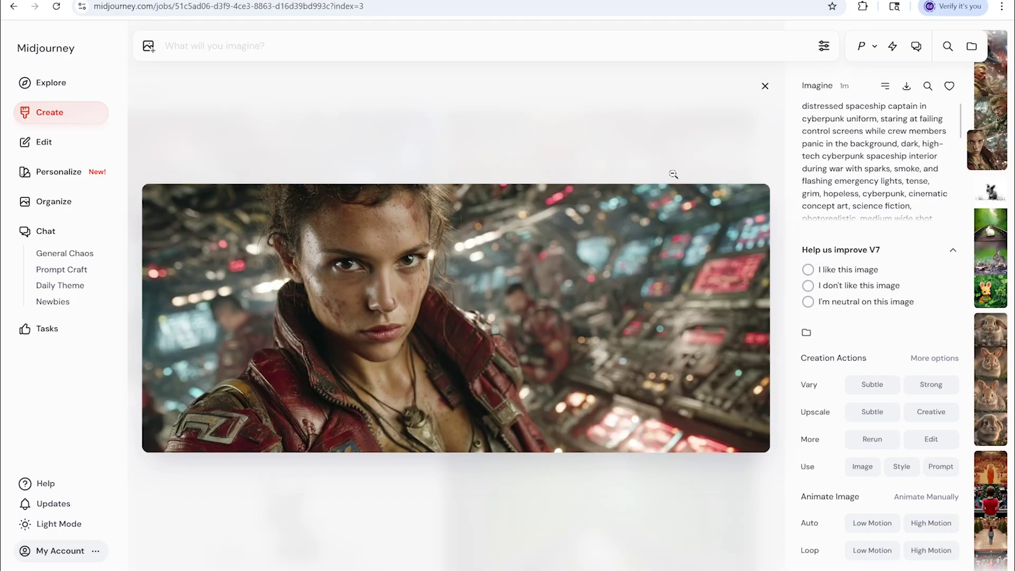
{"action": "left_click", "coordinate": [765, 86]}
{"action": "scroll", "coordinate": [663, 178], "scroll_direction": "down", "scroll_amount": 3}
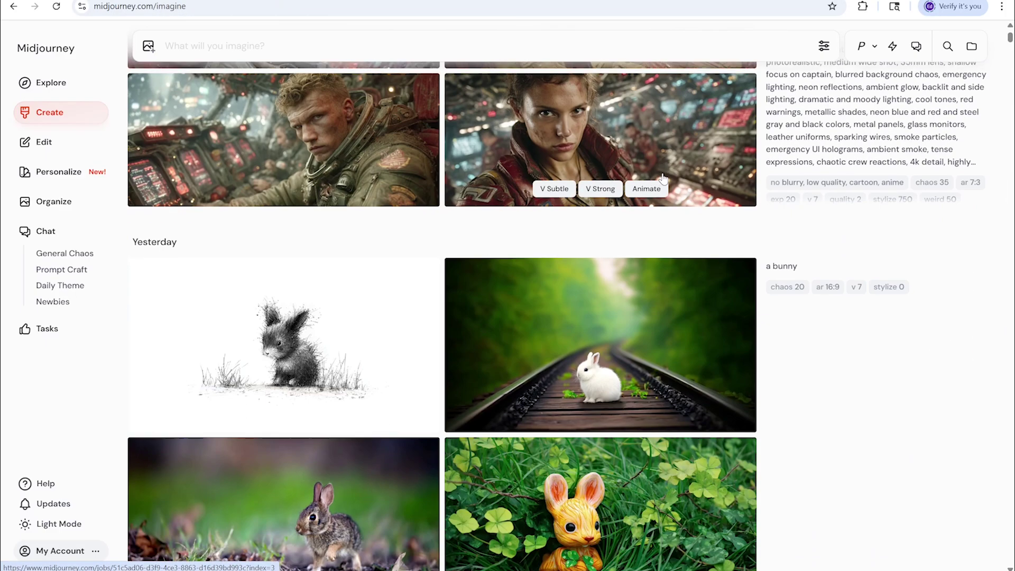
{"action": "scroll", "coordinate": [663, 179], "scroll_direction": "up", "scroll_amount": 3}
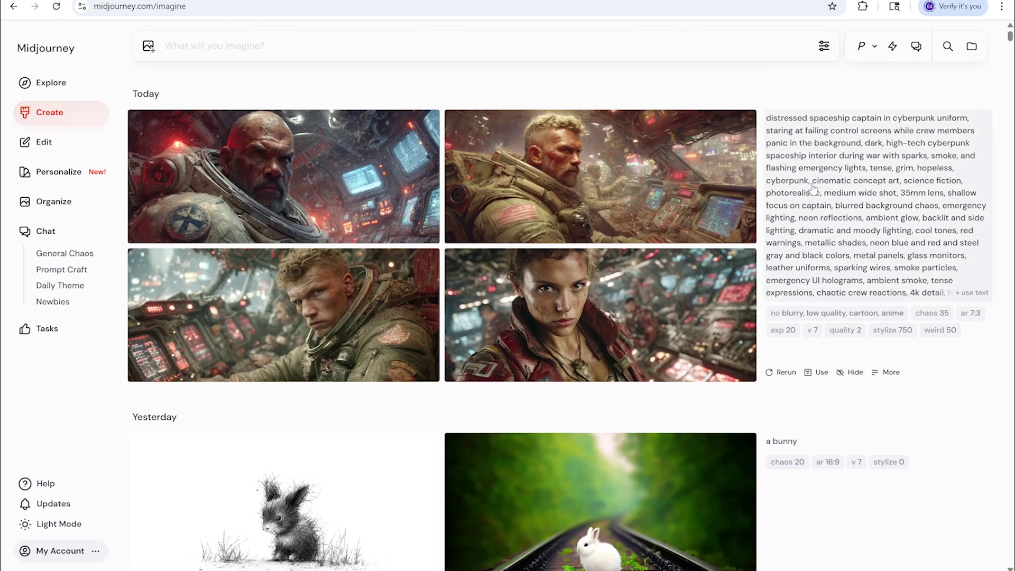
{"action": "scroll", "coordinate": [814, 188], "scroll_direction": "down", "scroll_amount": 3}
{"action": "scroll", "coordinate": [811, 183], "scroll_direction": "up", "scroll_amount": 3}
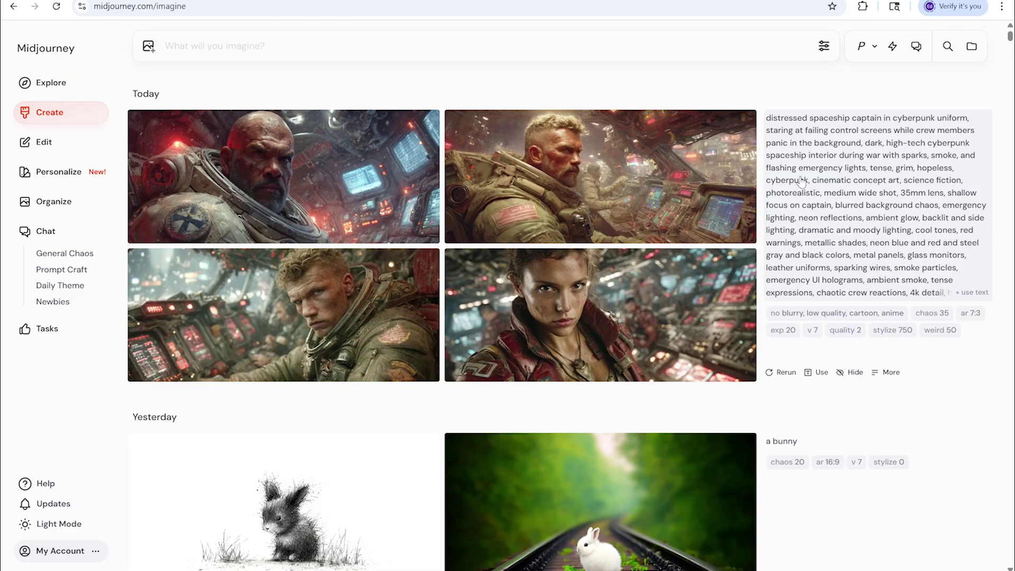
{"action": "scroll", "coordinate": [796, 180], "scroll_direction": "down", "scroll_amount": 2}
{"action": "scroll", "coordinate": [791, 177], "scroll_direction": "up", "scroll_amount": 2}
{"action": "scroll", "coordinate": [788, 176], "scroll_direction": "down", "scroll_amount": 2}
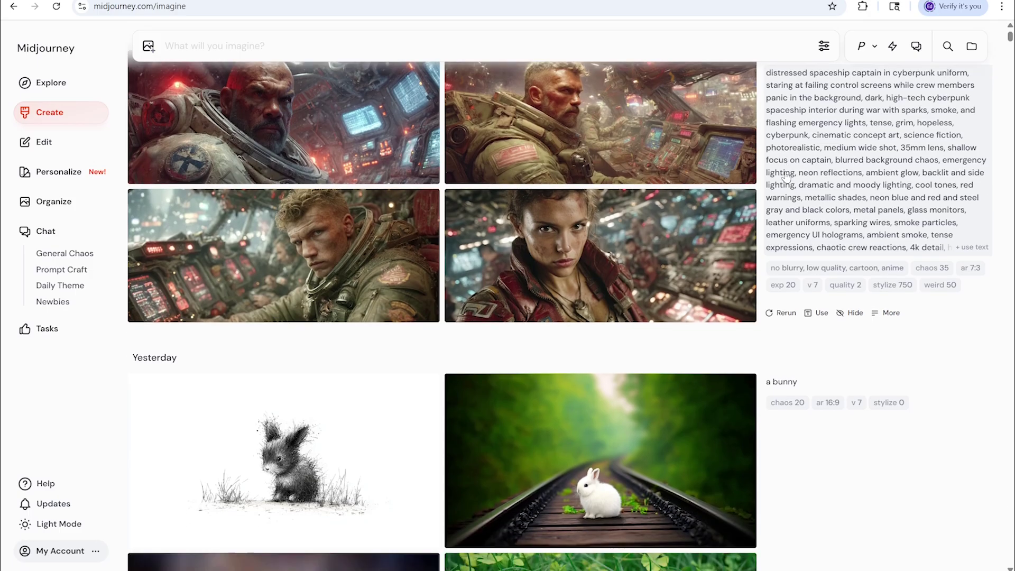
{"action": "scroll", "coordinate": [788, 176], "scroll_direction": "up", "scroll_amount": 2}
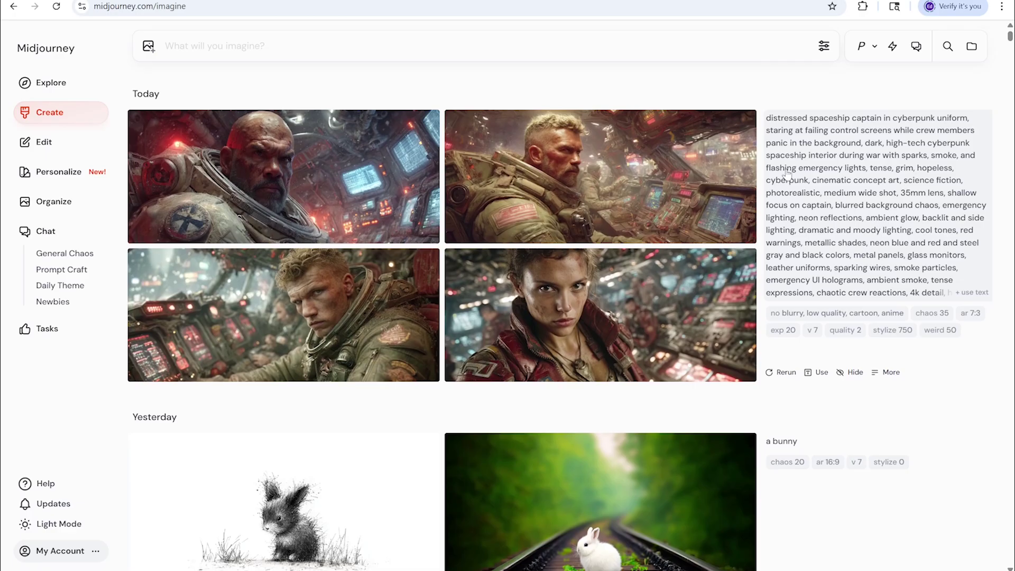
{"action": "scroll", "coordinate": [786, 173], "scroll_direction": "down", "scroll_amount": 2}
{"action": "scroll", "coordinate": [787, 173], "scroll_direction": "up", "scroll_amount": 2}
{"action": "scroll", "coordinate": [797, 169], "scroll_direction": "down", "scroll_amount": 1}
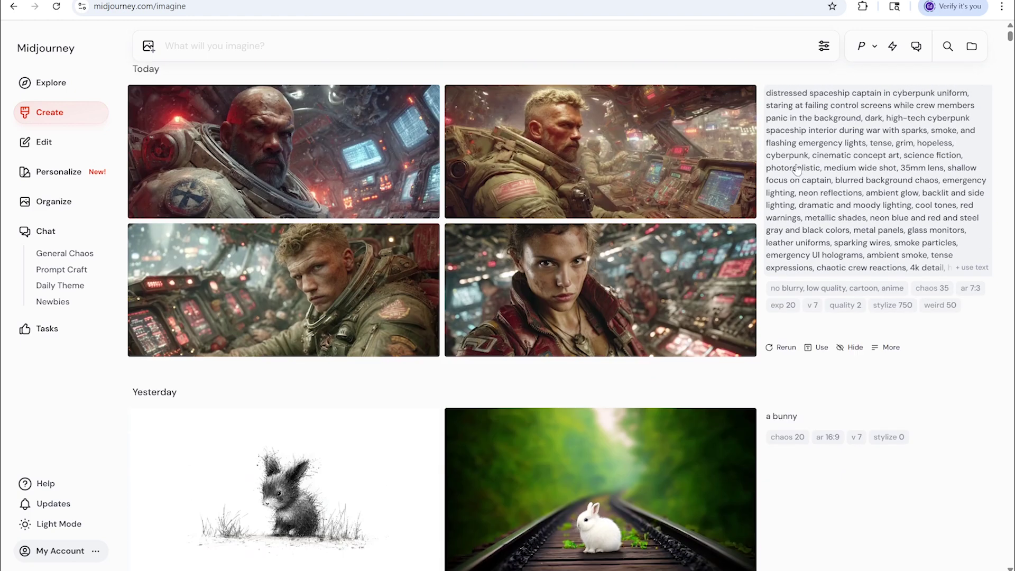